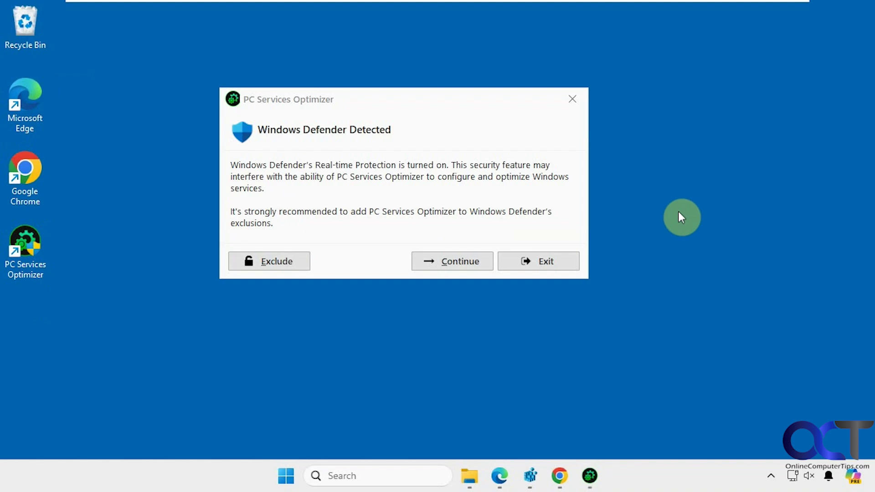
# Step: Switch to Chrome to compare the Free and Pro features of PC Services Optimizer and view the Pro version's order page
pyautogui.click(560, 477)
pyautogui.scroll(-5, 588, 329)
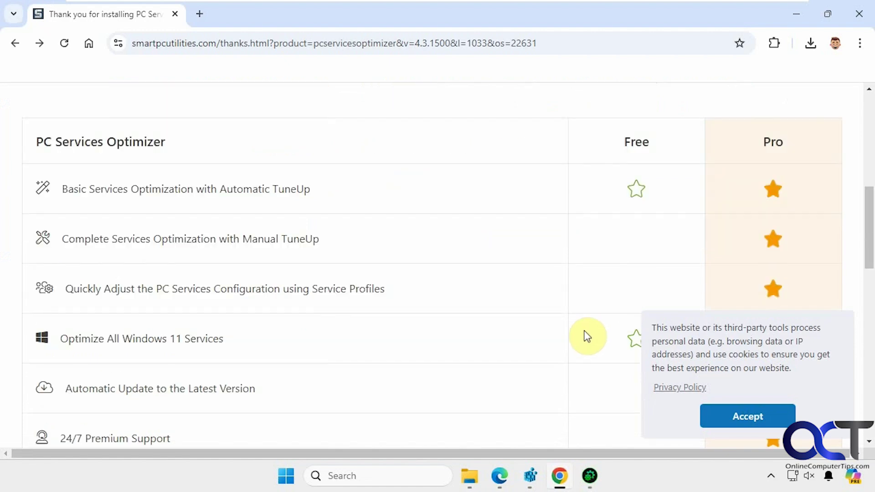
pyautogui.click(754, 416)
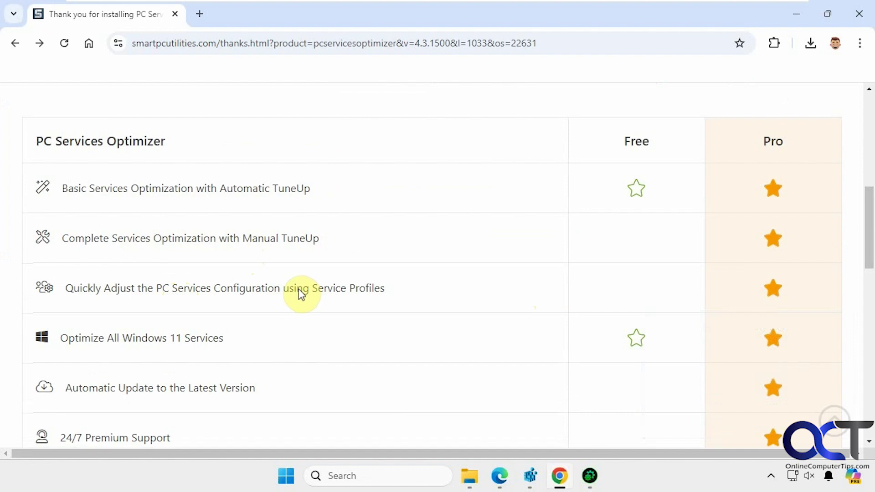
pyautogui.scroll(-1, 315, 322)
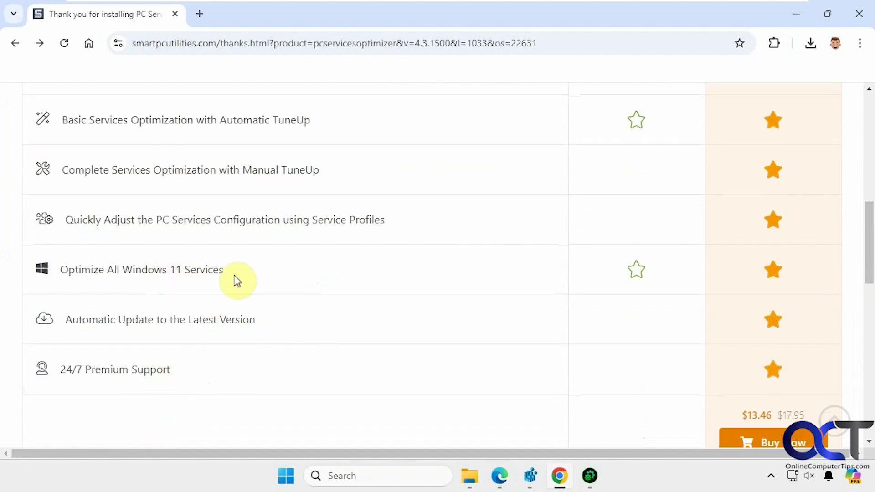
pyautogui.scroll(1, 279, 283)
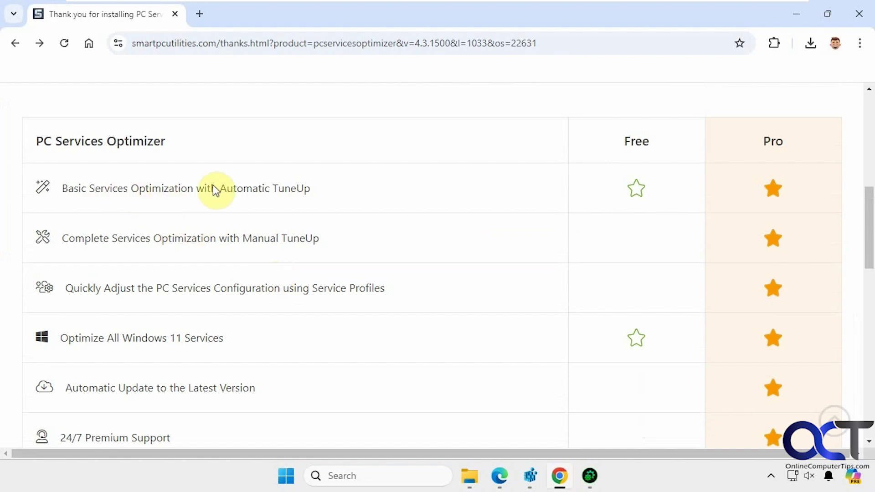
pyautogui.moveTo(867, 250); pyautogui.dragTo(862, 293)
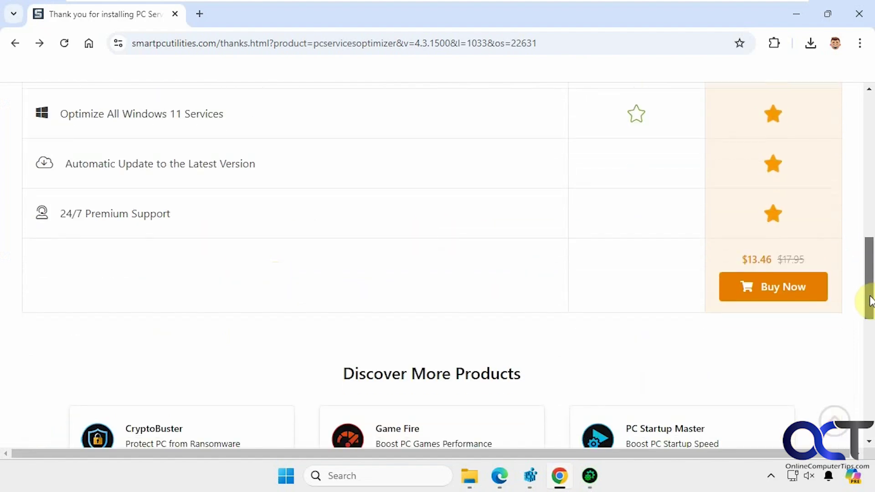
pyautogui.click(776, 290)
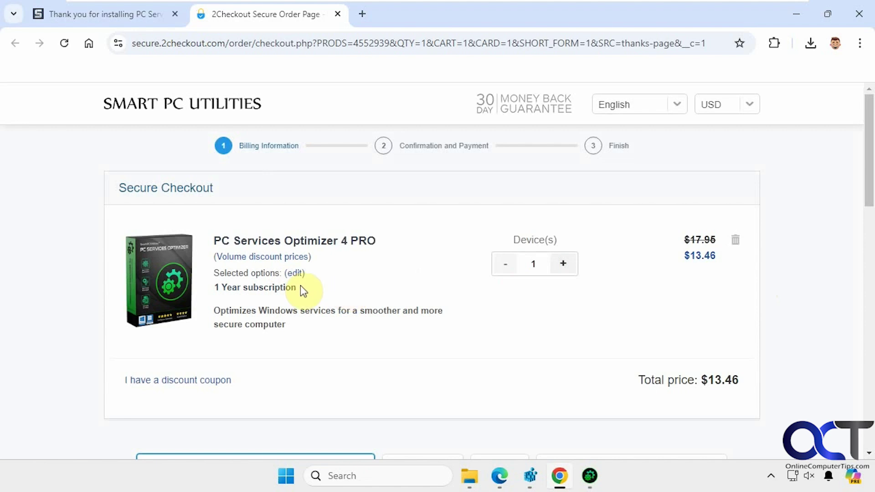
pyautogui.click(800, 19)
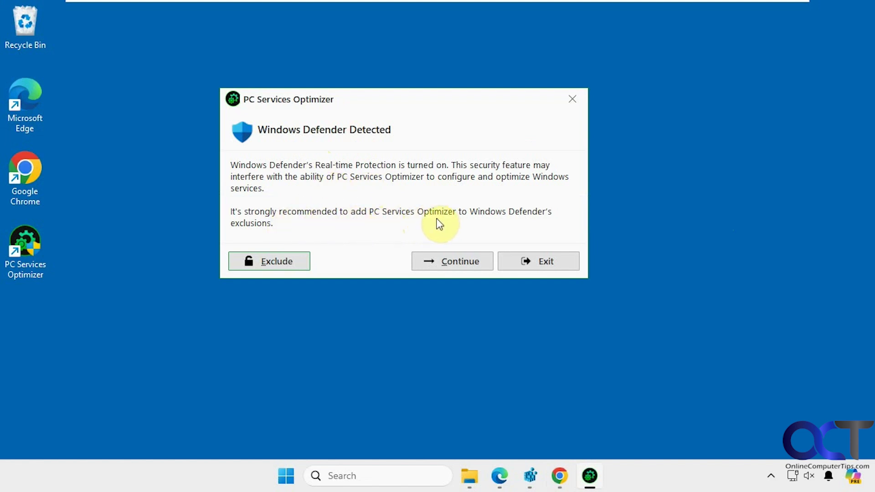
# Step: Exclude PC Services Optimizer from Windows Defender, then restart the application and maximize its window
pyautogui.click(294, 263)
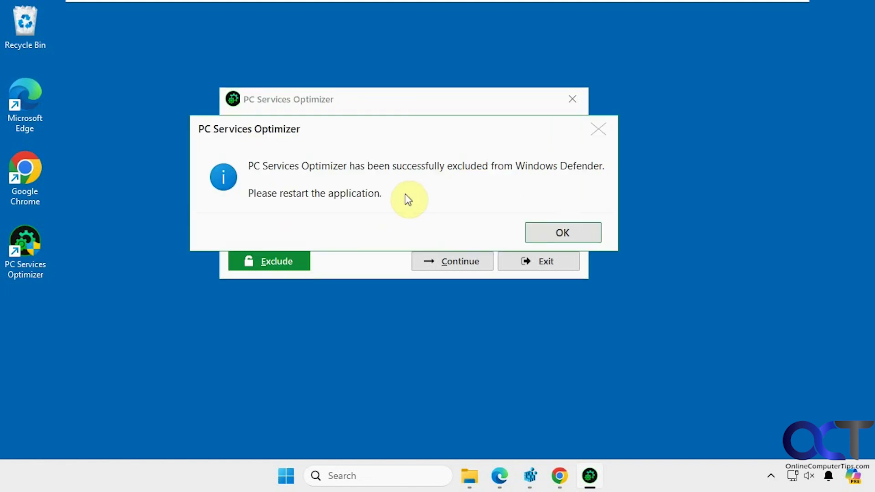
pyautogui.click(553, 232)
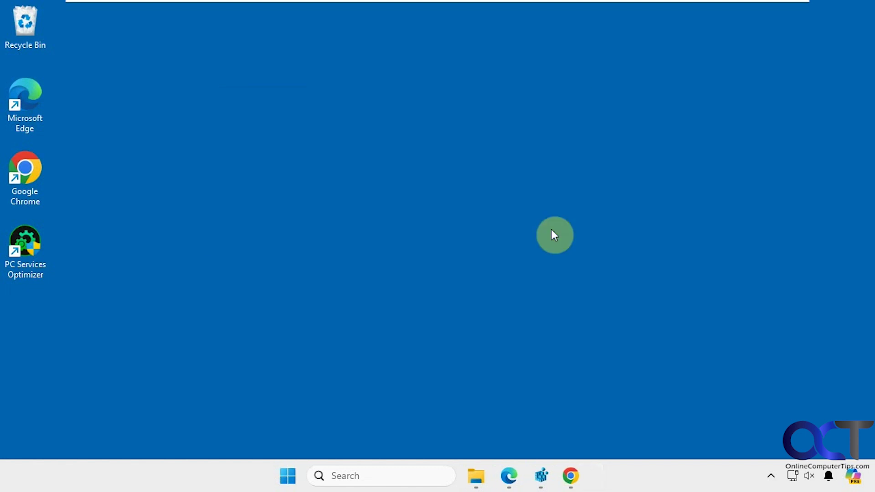
pyautogui.doubleClick(28, 261)
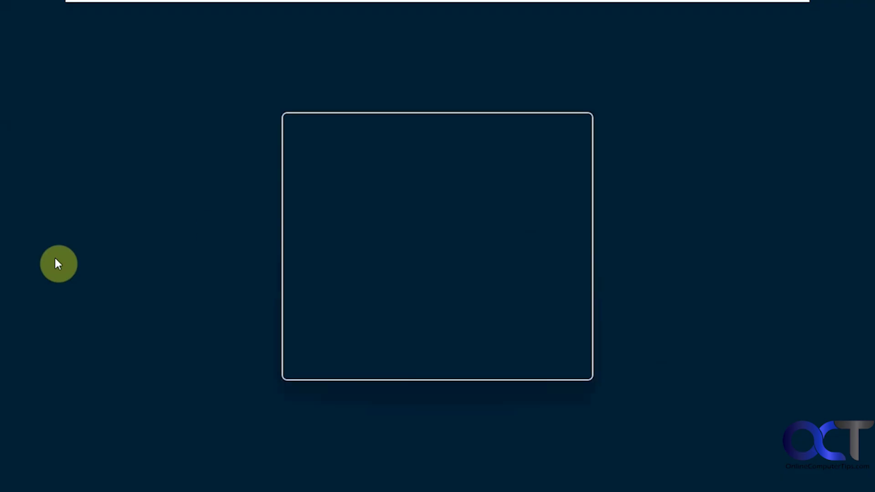
pyautogui.click(395, 356)
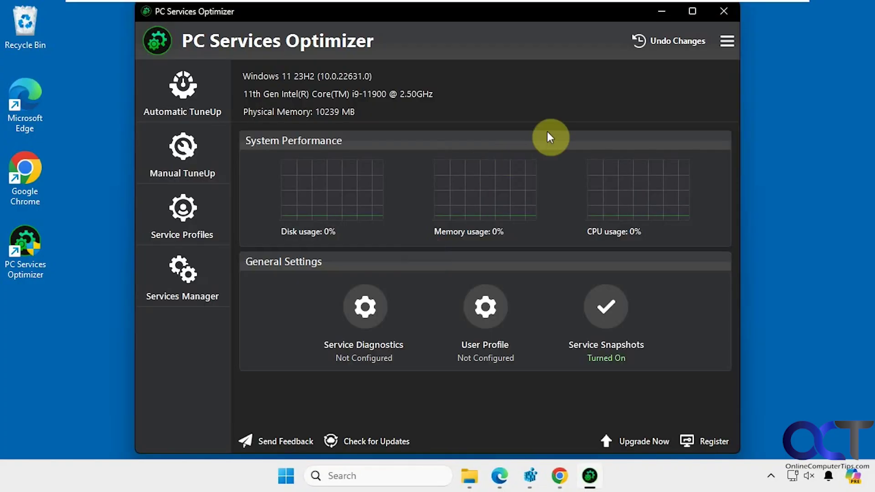
pyautogui.click(693, 11)
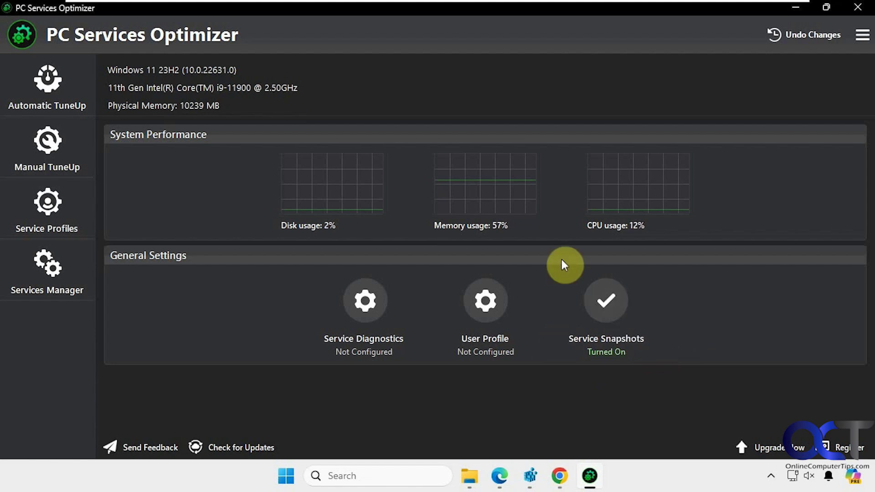
# Step: Open the User Profile and set its hardware answers: printer Yes, scanner or digital camera No, Tablet PC pen and ink No, Bluetooth Yes
pyautogui.click(486, 319)
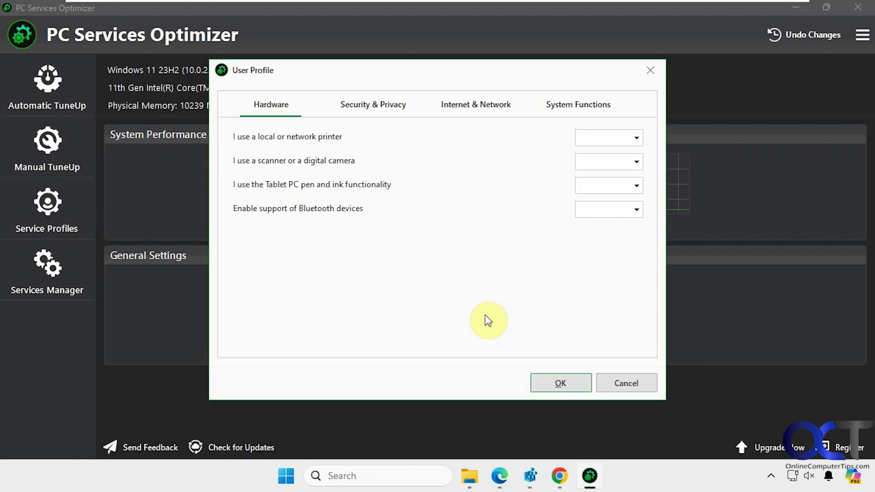
pyautogui.click(620, 139)
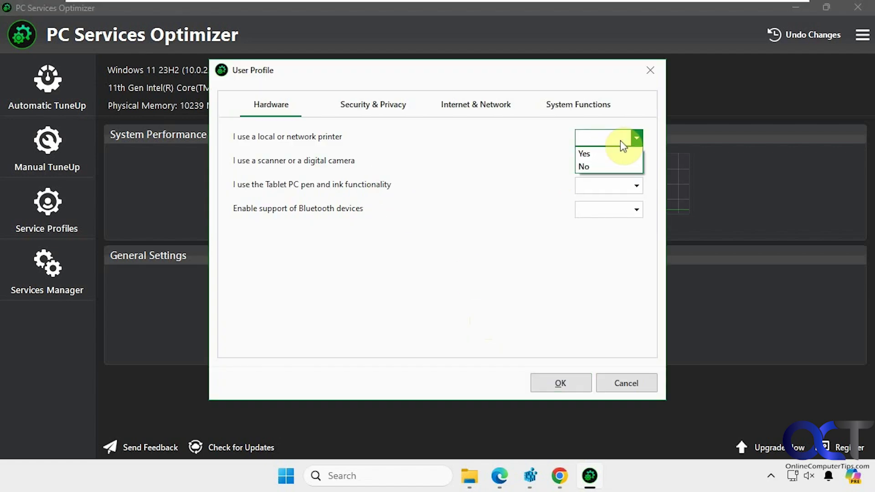
pyautogui.click(607, 158)
pyautogui.click(606, 161)
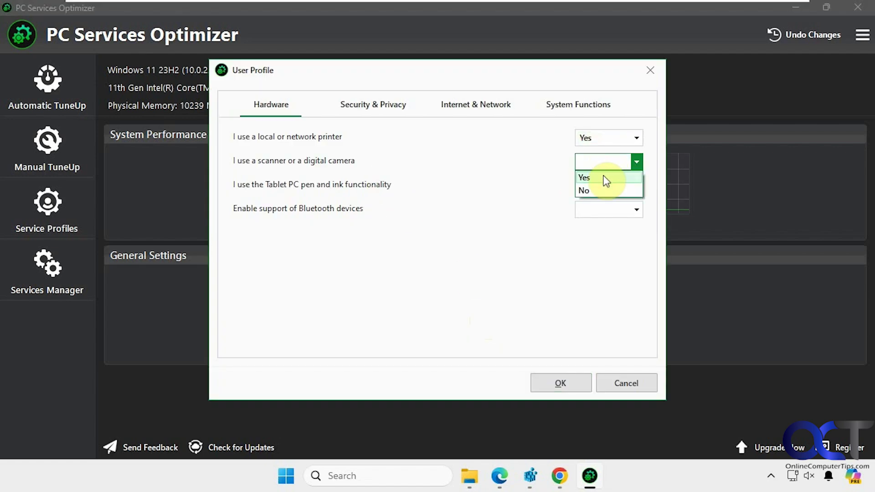
pyautogui.click(600, 190)
pyautogui.click(599, 190)
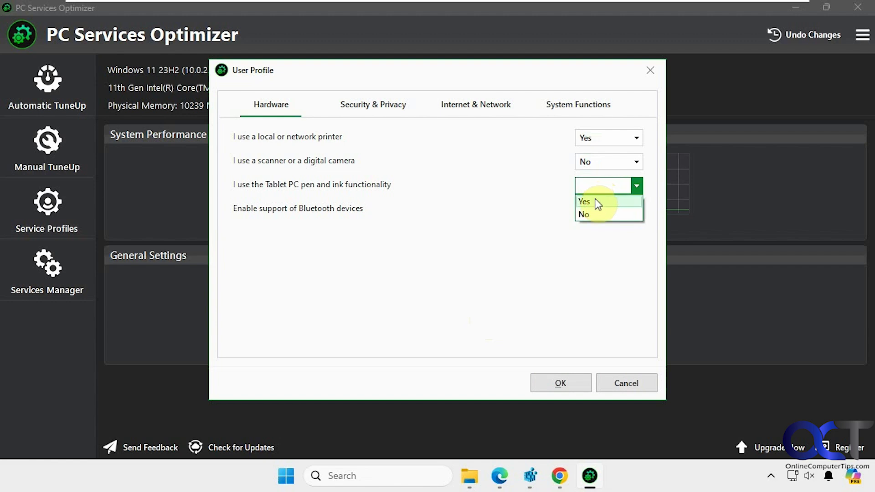
pyautogui.click(587, 214)
pyautogui.click(597, 212)
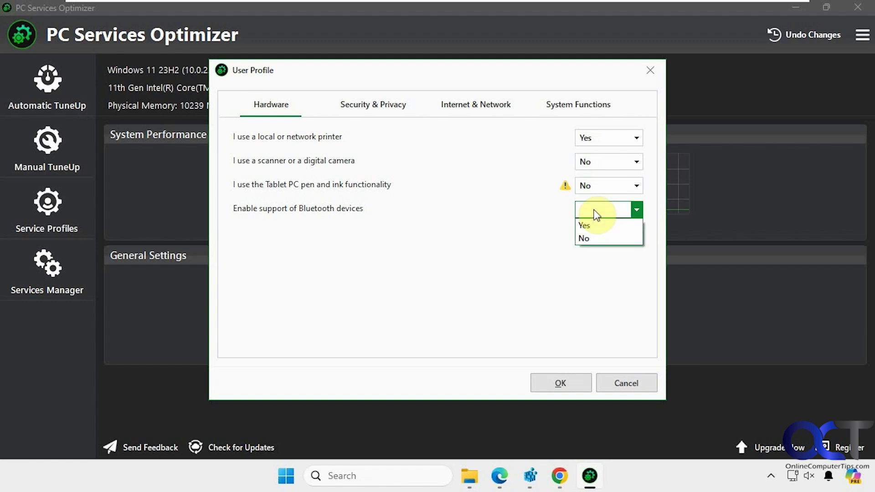
pyautogui.click(593, 226)
# Step: Set the profile's security and privacy answers: Windows updates Yes, sending diagnostic and usage data to Microsoft No
pyautogui.click(387, 108)
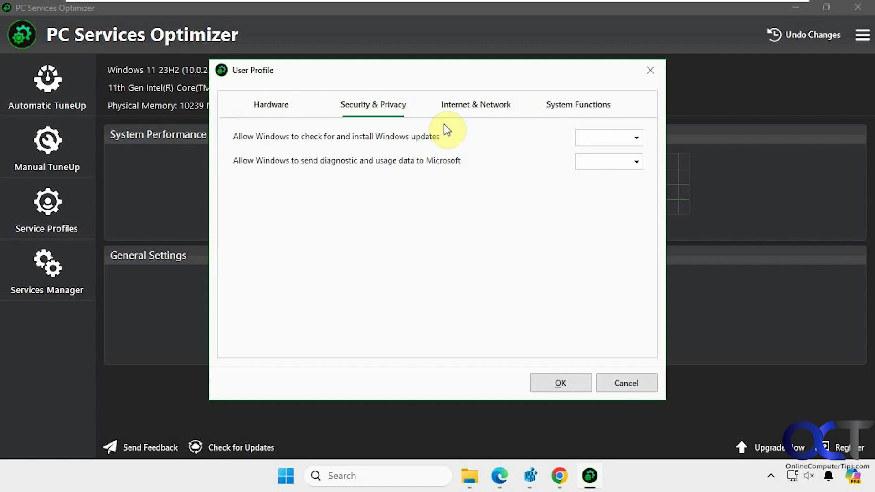
pyautogui.click(585, 139)
pyautogui.click(585, 153)
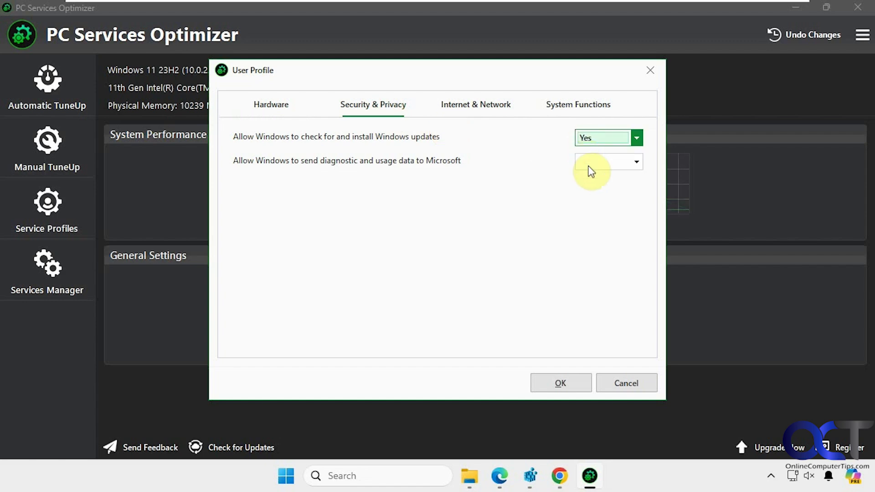
pyautogui.click(588, 164)
pyautogui.click(589, 193)
# Step: Set both internet and network answers to No: sharing network devices and resources, and sharing the Internet connection
pyautogui.click(475, 105)
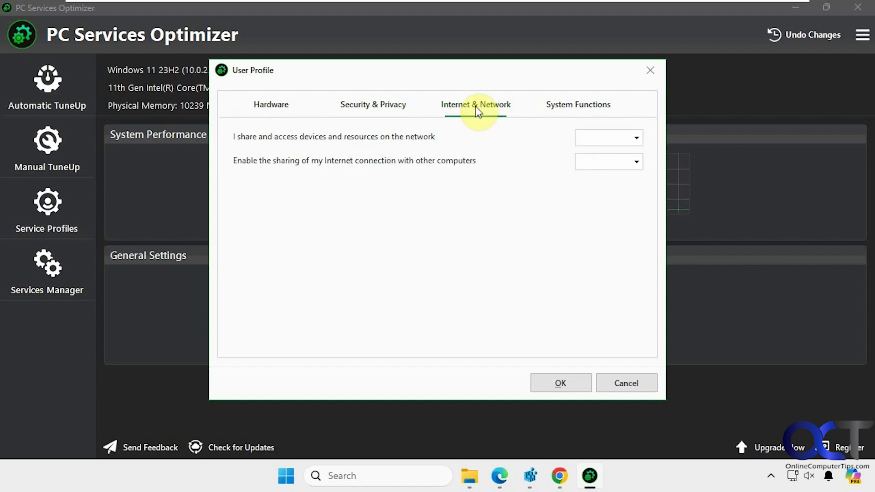
pyautogui.click(594, 137)
pyautogui.click(595, 167)
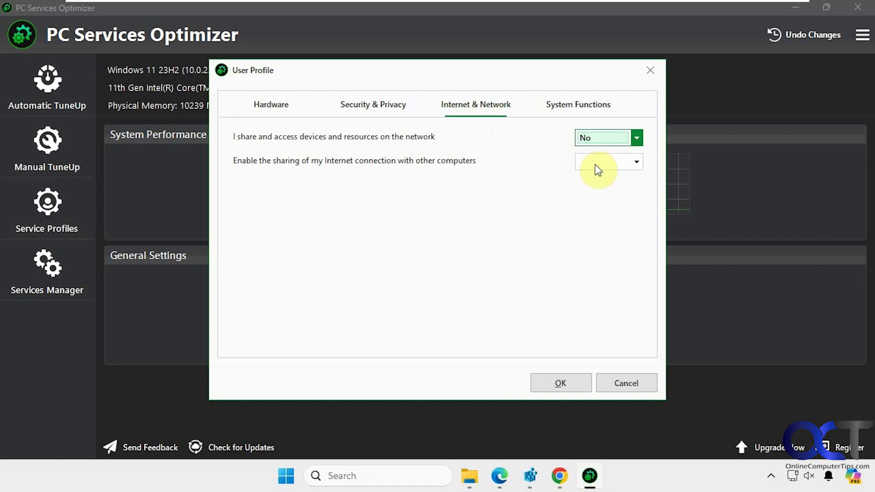
pyautogui.click(592, 162)
pyautogui.click(598, 190)
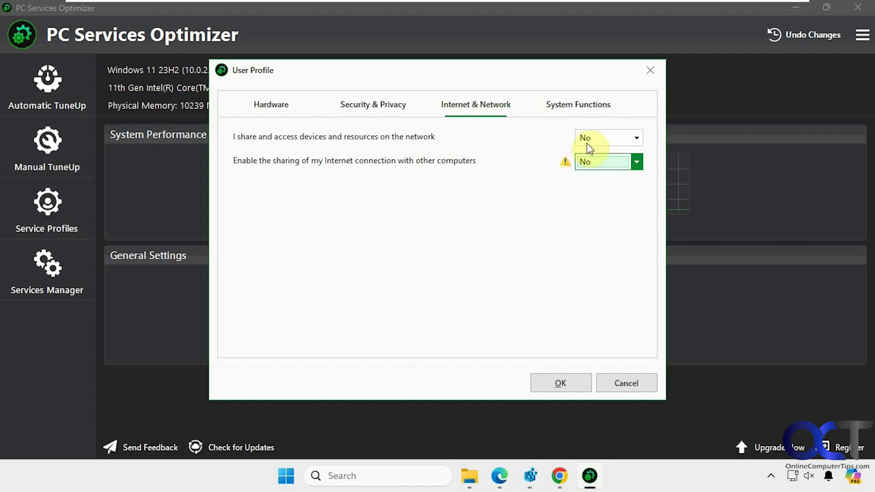
# Step: Answer Yes to all five System Functions questions, from Desktop Composition to the default Mail, Contacts, and Calendar apps, and save the user profile
pyautogui.click(578, 106)
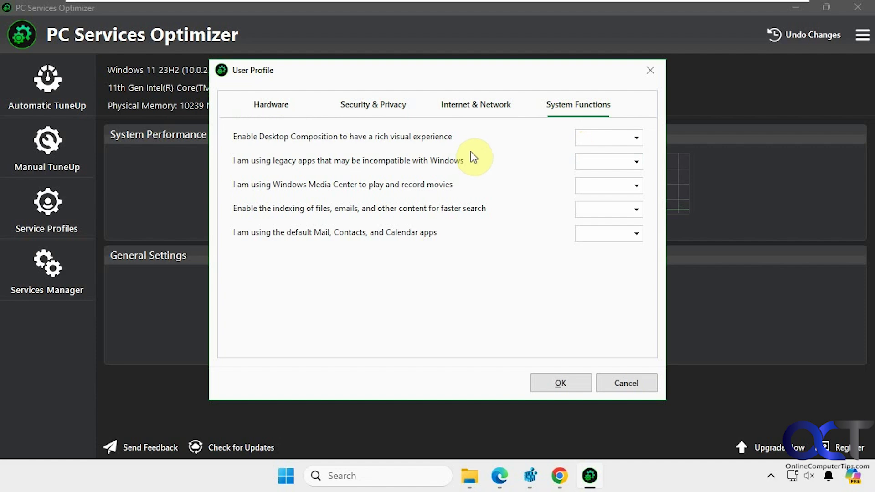
pyautogui.click(593, 137)
pyautogui.click(593, 151)
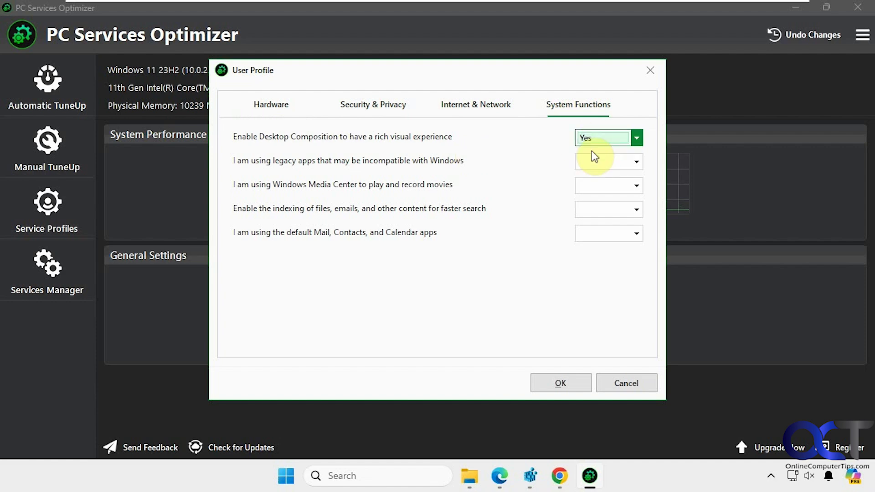
pyautogui.click(590, 164)
pyautogui.click(588, 178)
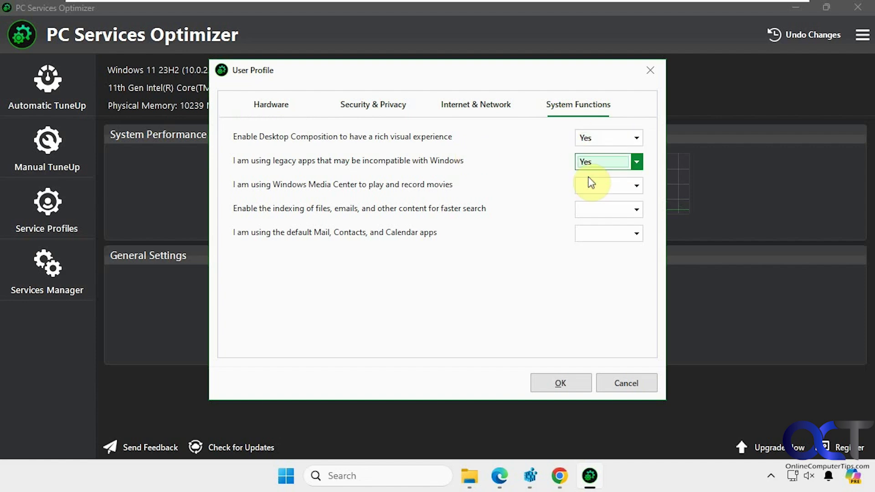
pyautogui.click(586, 190)
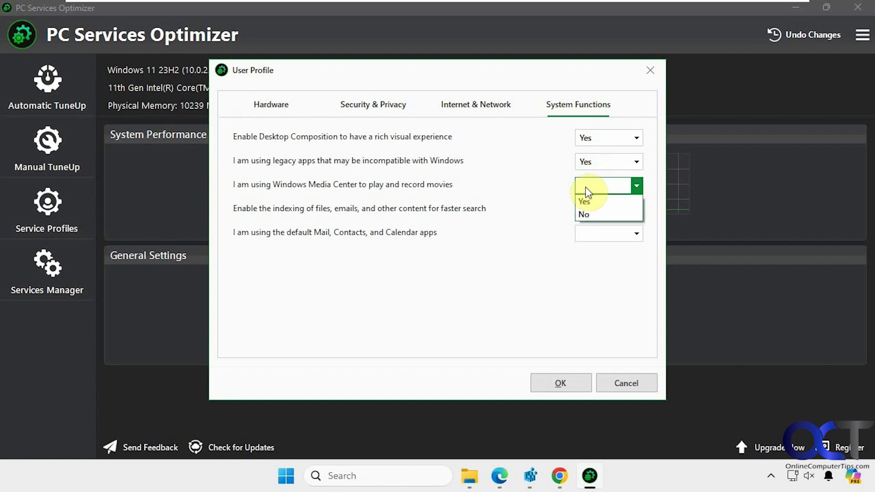
pyautogui.click(590, 201)
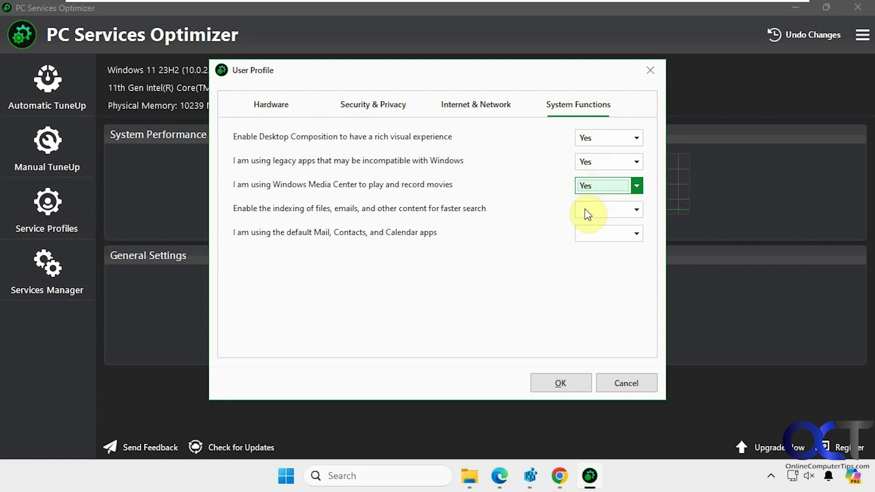
pyautogui.click(584, 209)
pyautogui.click(587, 222)
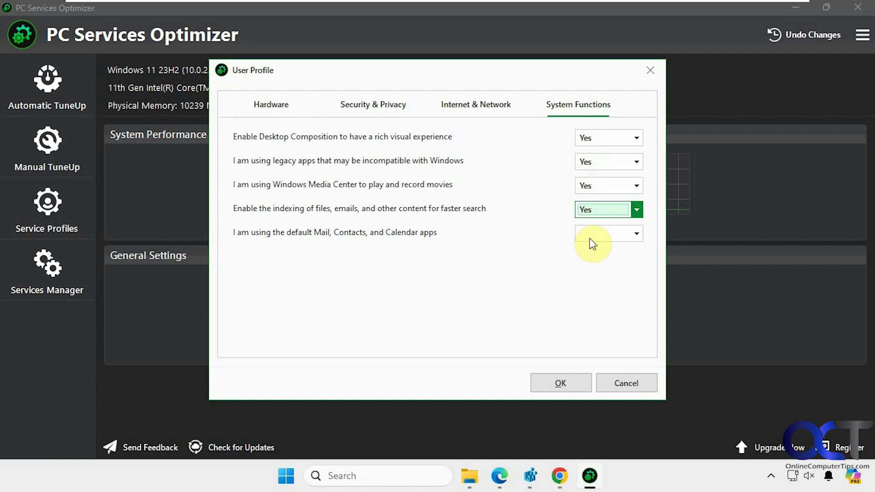
pyautogui.click(590, 238)
pyautogui.click(592, 248)
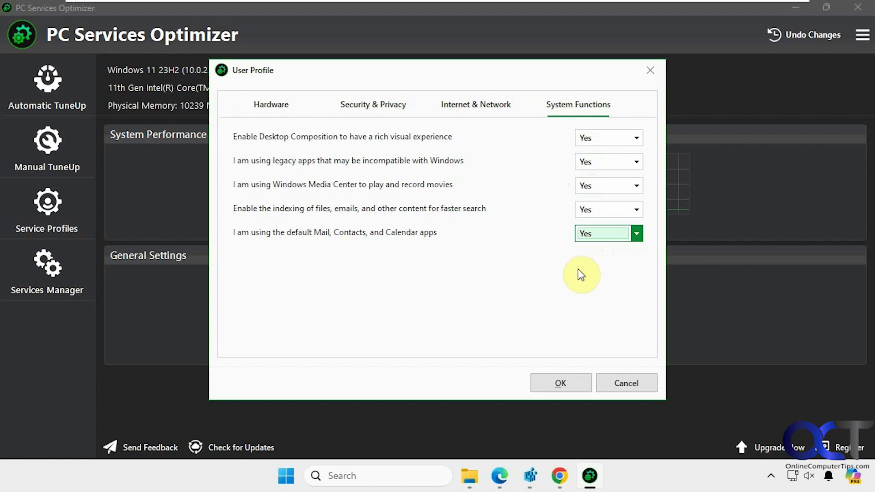
pyautogui.click(560, 380)
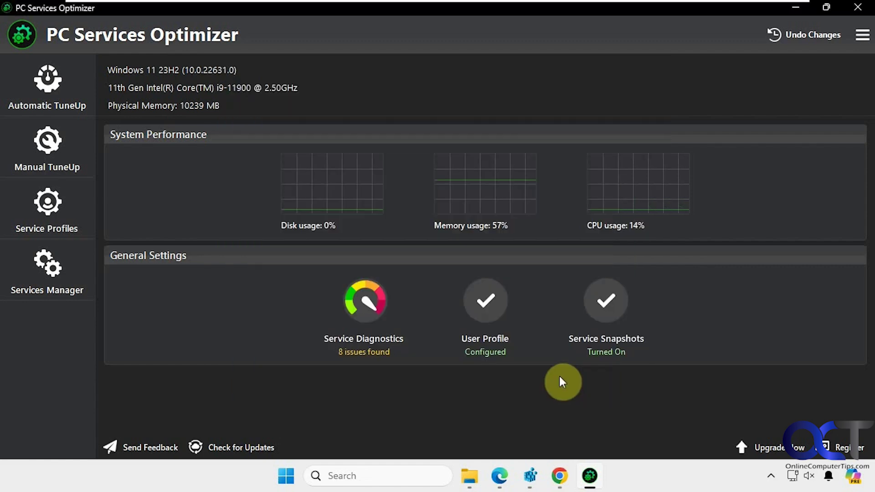
# Step: Open Service Diagnostics and review the recommended startup changes for the listed Windows services
pyautogui.click(375, 315)
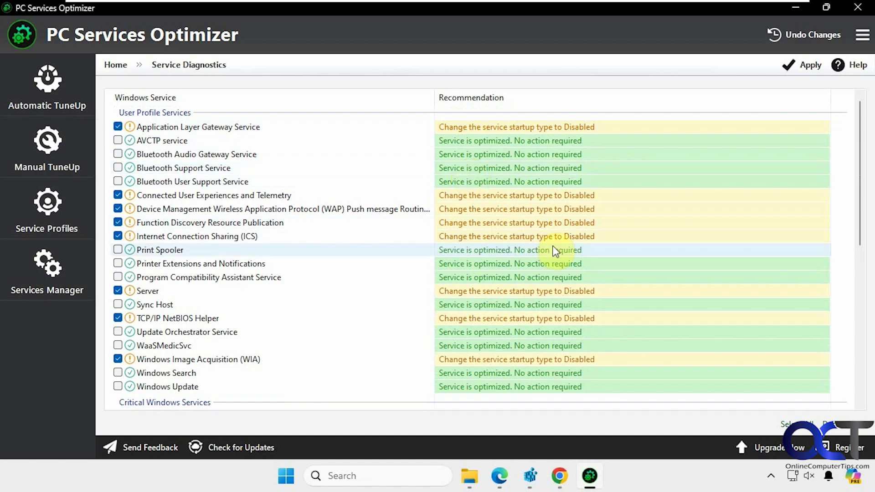
pyautogui.scroll(-5, 561, 253)
pyautogui.scroll(5, 562, 253)
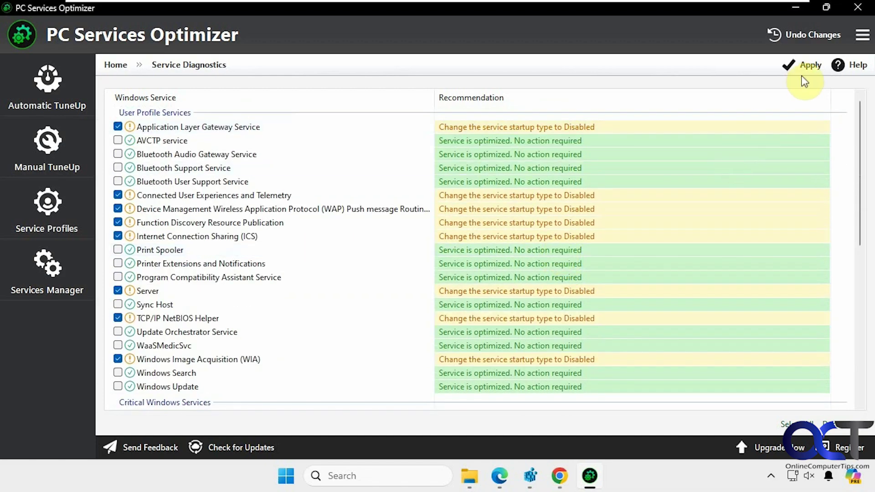
# Step: Review the Automatic TuneUp options and try to change the Windows themes and visual styles setting in Manual TuneUp
pyautogui.click(48, 98)
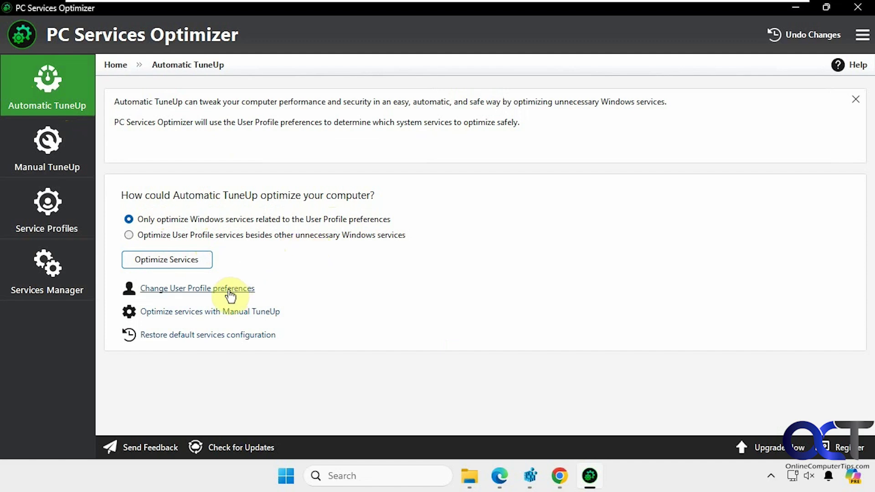
pyautogui.click(219, 314)
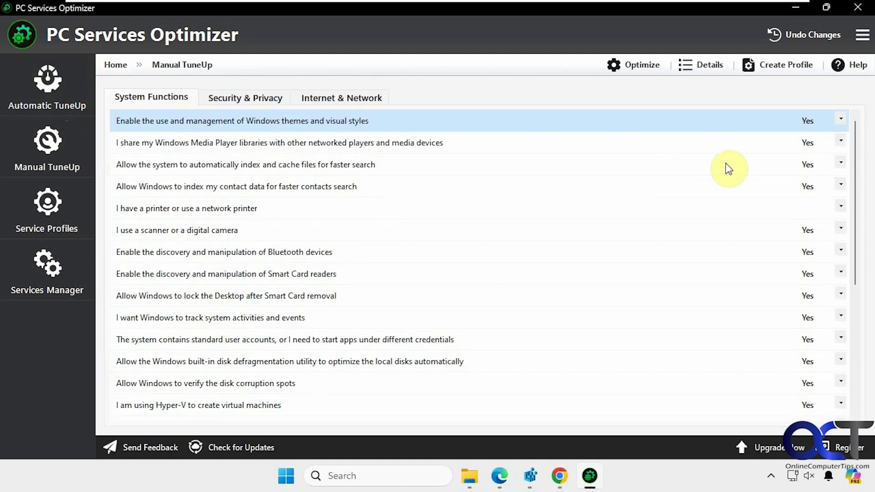
pyautogui.click(837, 118)
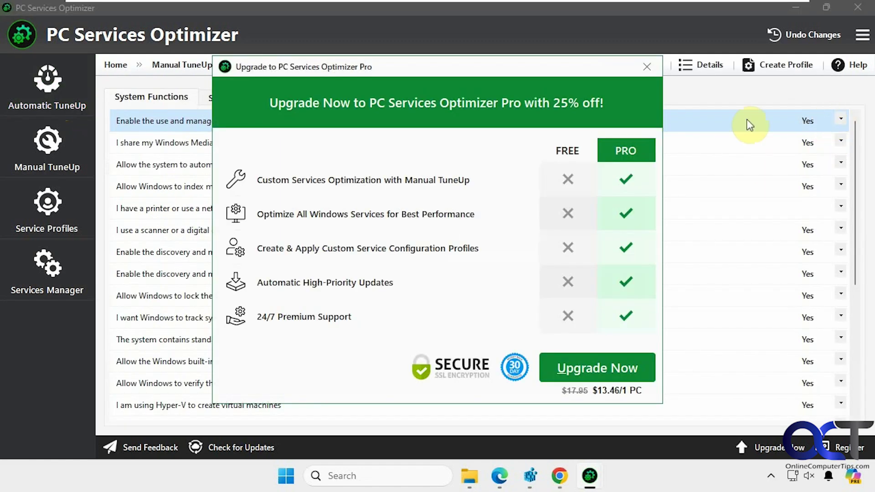
pyautogui.click(647, 67)
pyautogui.click(42, 152)
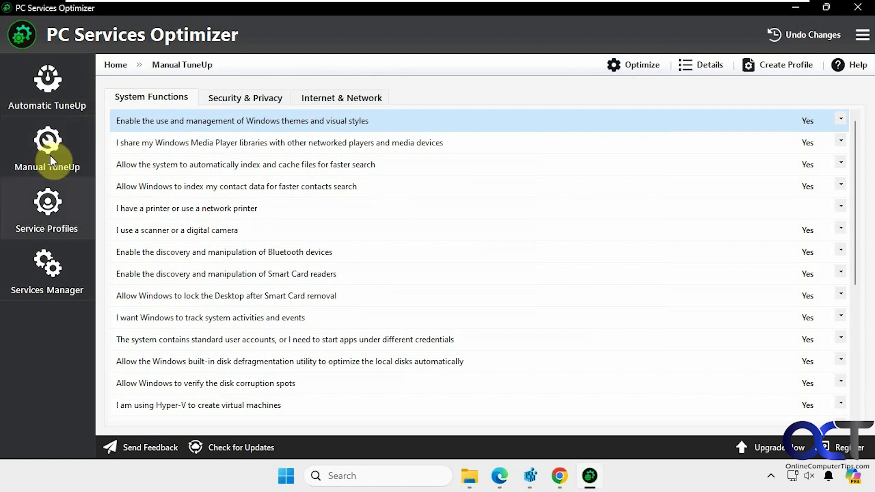
# Step: Try to create a new custom service profile in Service Profiles, and dismiss the upgrade offer
pyautogui.click(54, 207)
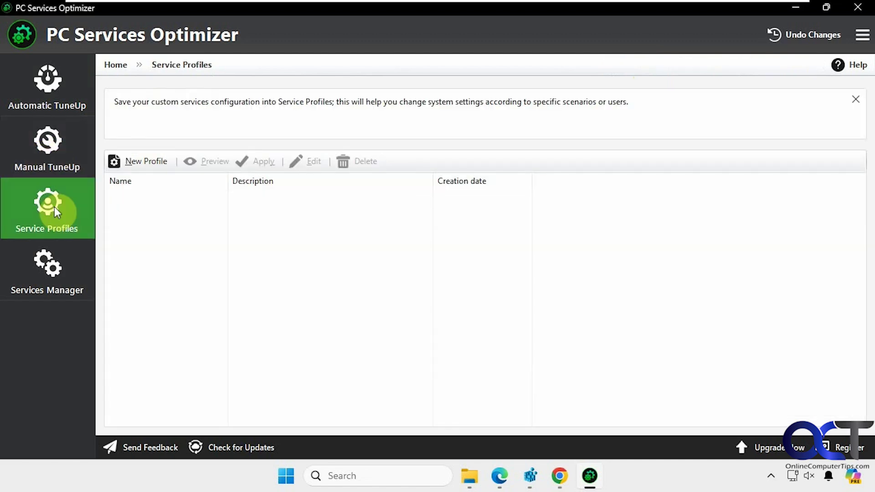
pyautogui.click(145, 161)
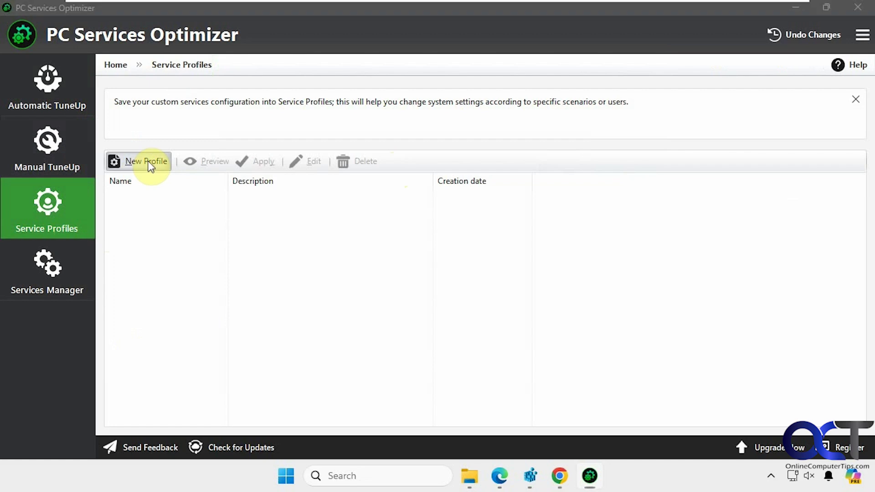
pyautogui.click(648, 67)
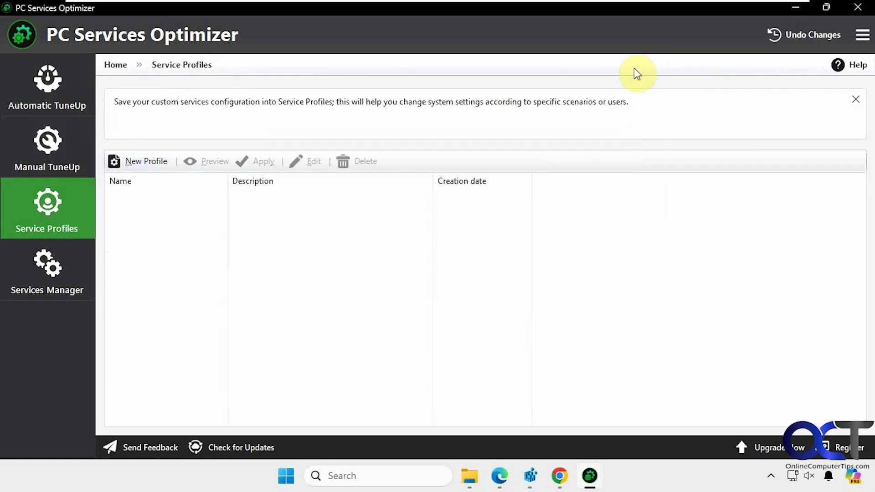
# Step: In Services Manager, view the Windows, Microsoft and Application services separately, ending with All Services
pyautogui.click(57, 268)
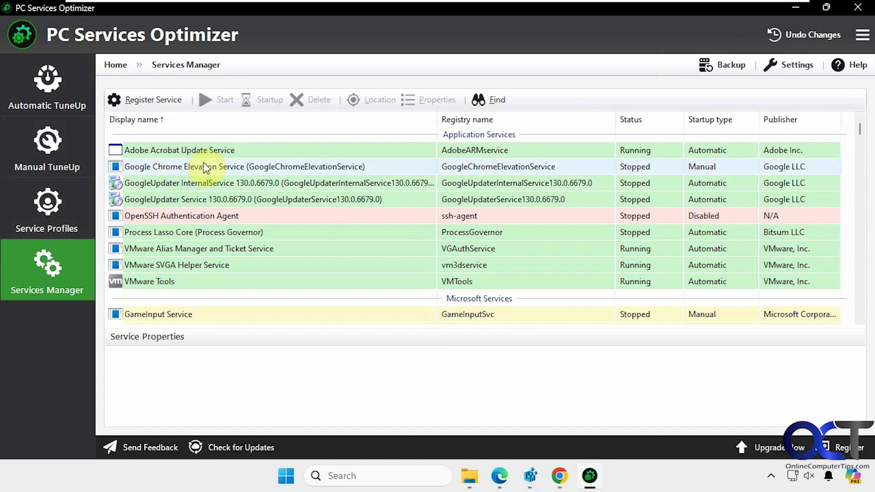
pyautogui.click(796, 68)
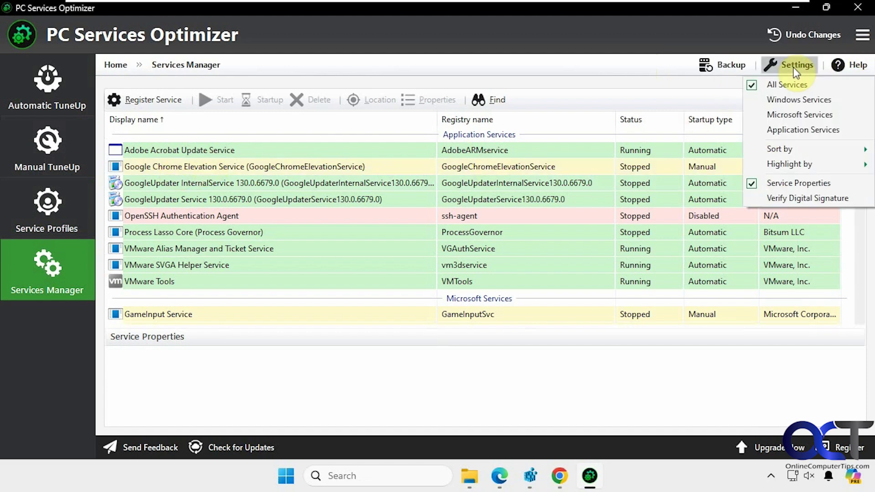
pyautogui.click(787, 97)
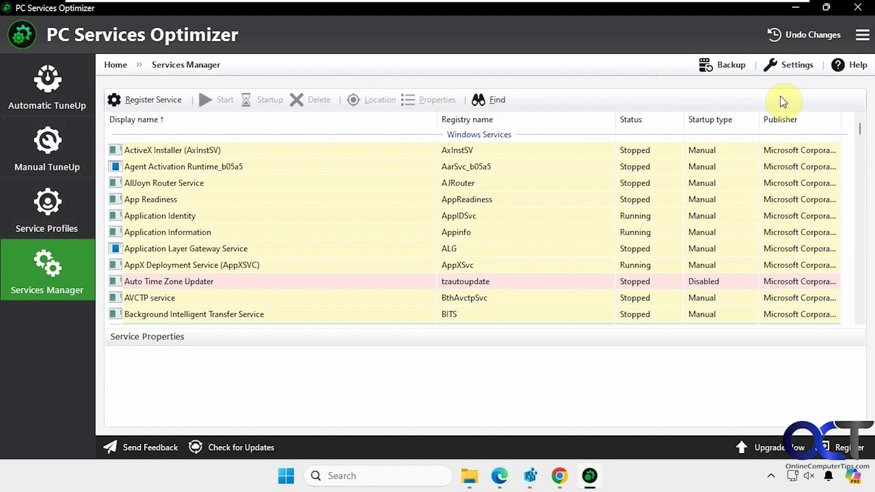
pyautogui.click(782, 64)
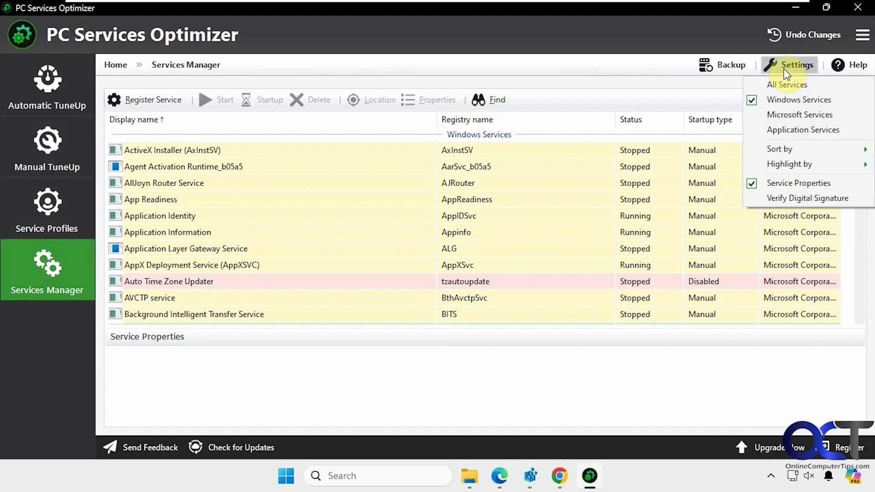
pyautogui.click(780, 115)
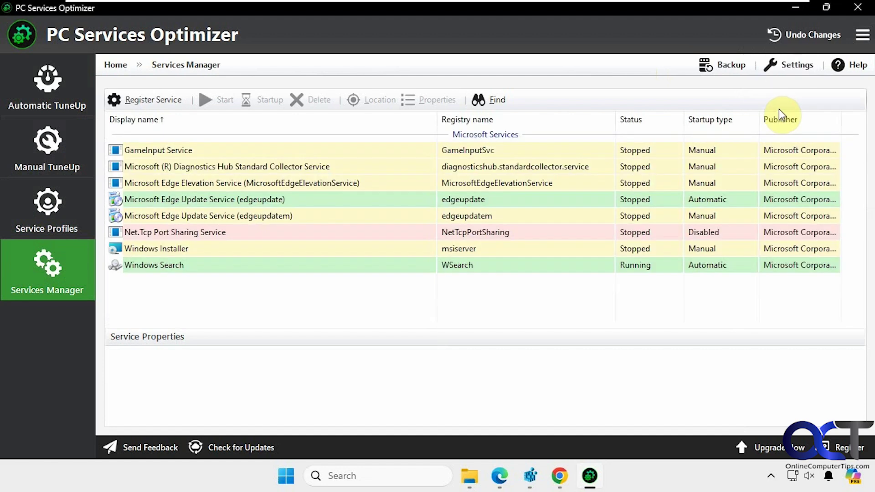
pyautogui.click(789, 68)
pyautogui.click(782, 127)
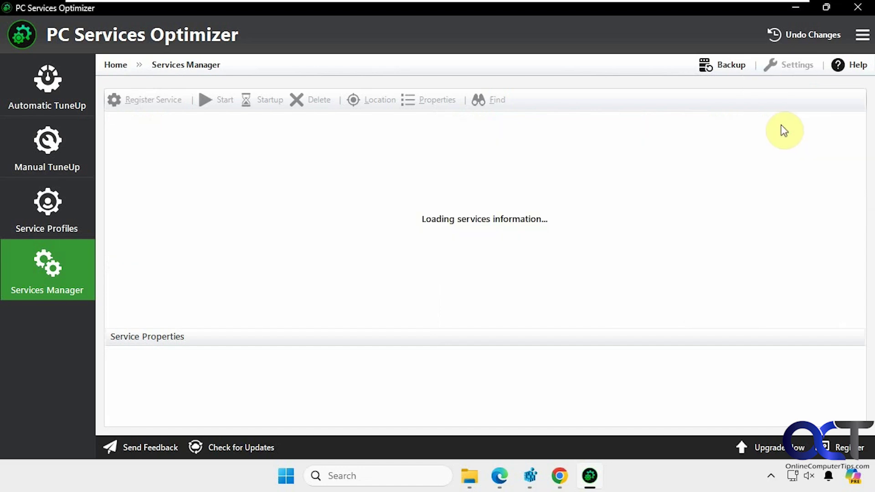
pyautogui.click(791, 73)
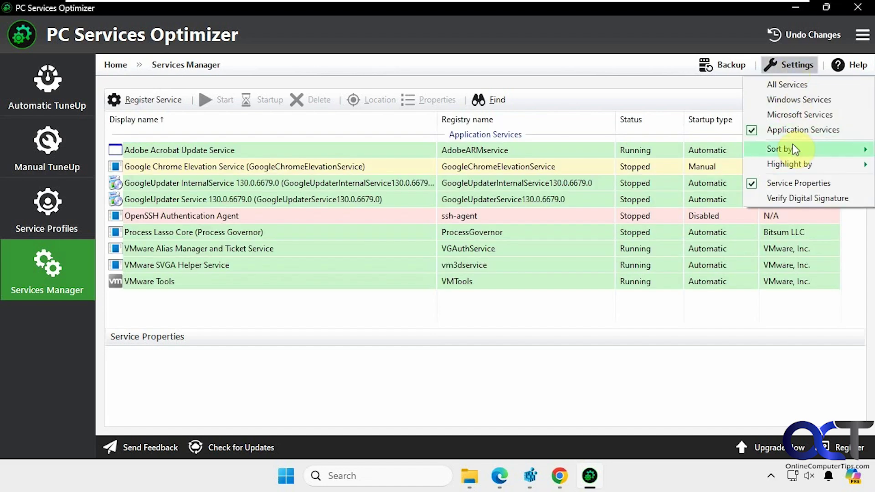
pyautogui.click(791, 166)
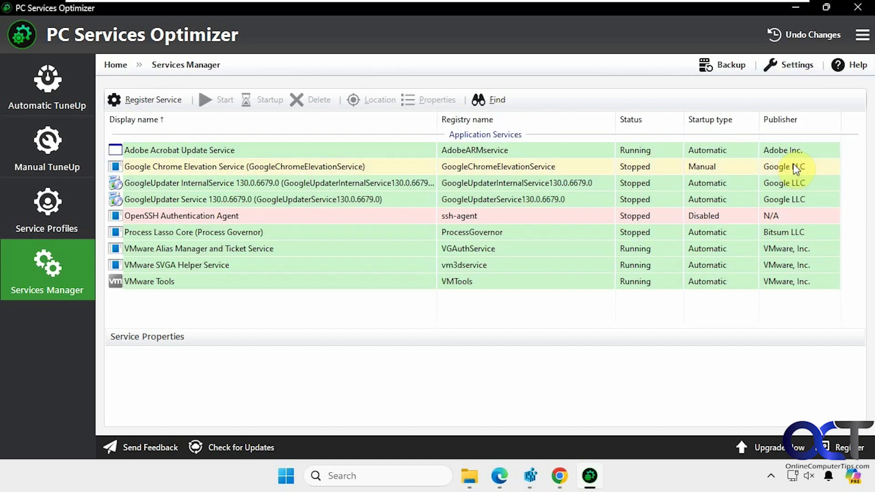
pyautogui.click(789, 66)
pyautogui.click(791, 90)
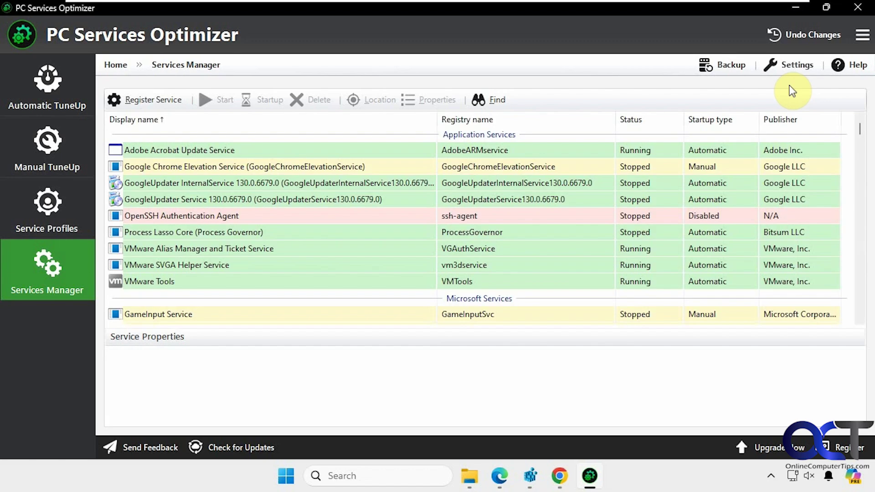
# Step: Inspect the Adobe Acrobat Update Service's file location and file properties, closing both windows
pyautogui.click(209, 152)
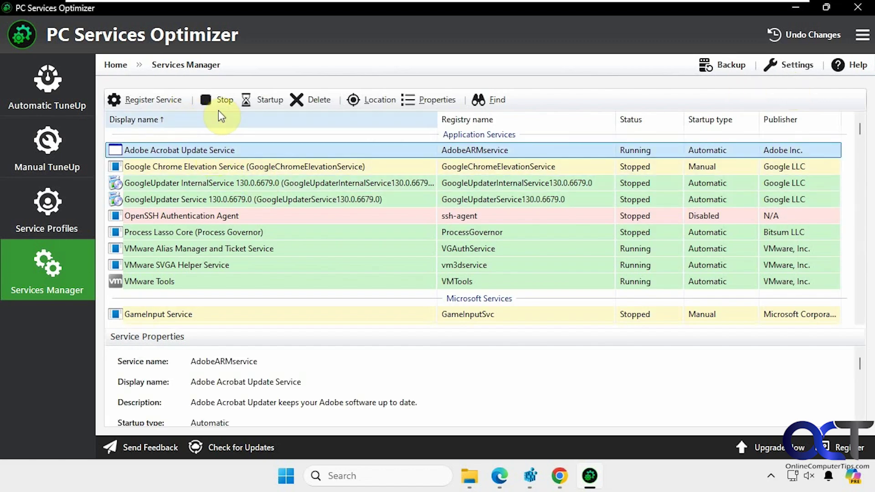
pyautogui.click(374, 98)
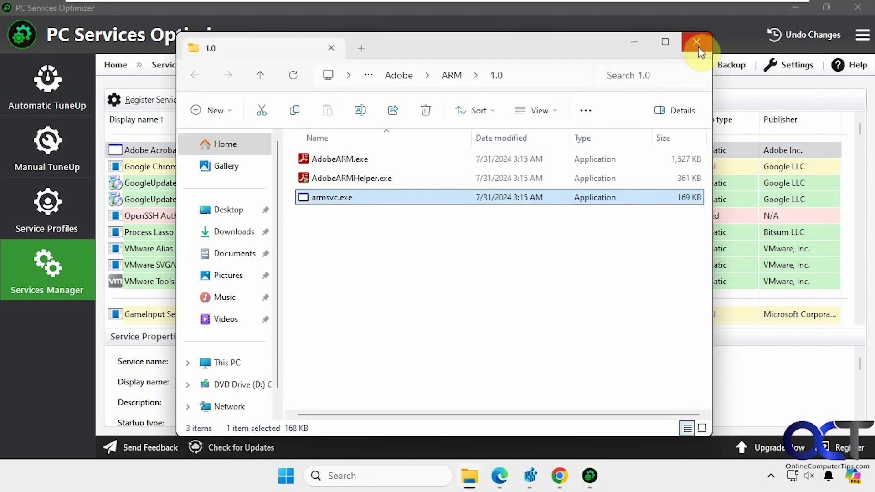
pyautogui.click(698, 43)
pyautogui.click(433, 99)
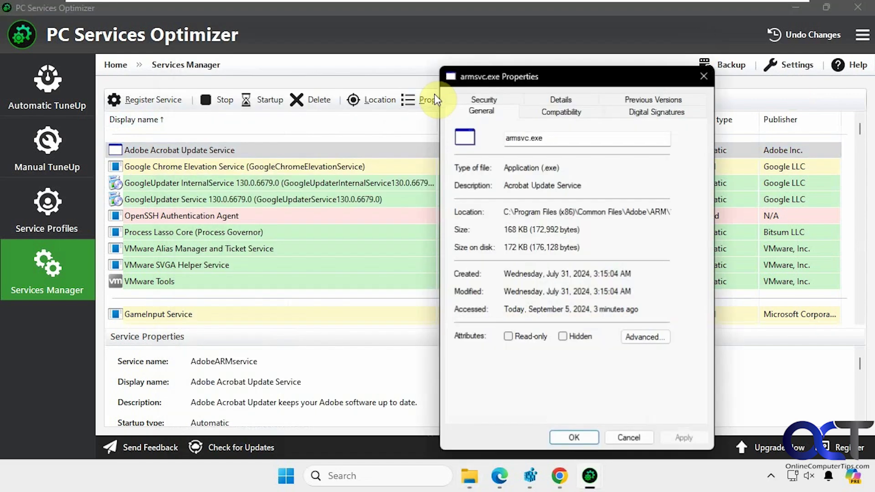
pyautogui.click(706, 75)
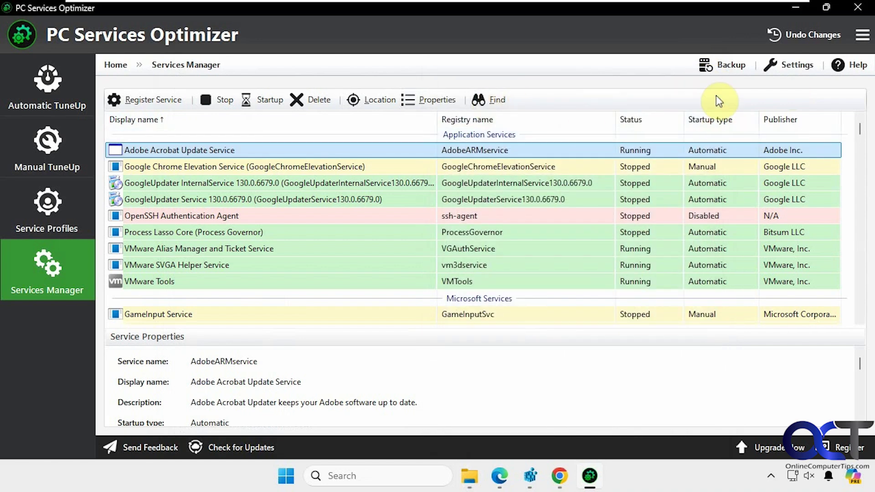
# Step: Create a services snapshot with both its name and description set to "Before changes"
pyautogui.click(718, 67)
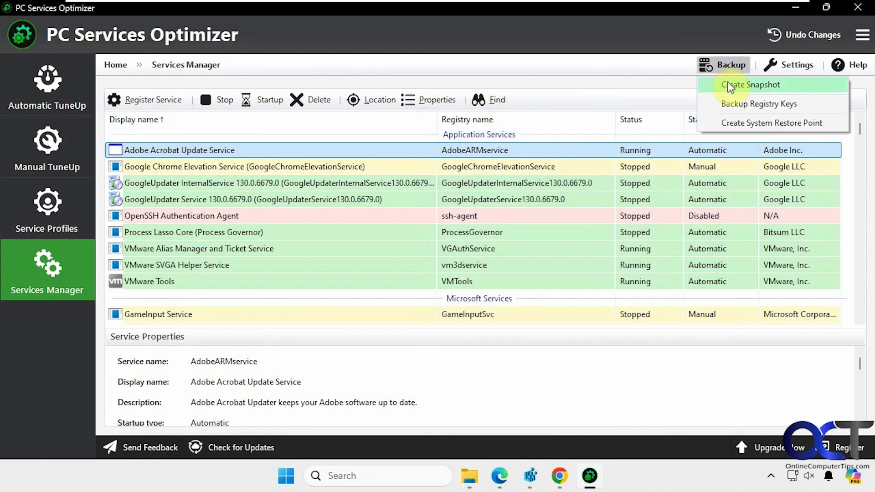
pyautogui.click(731, 85)
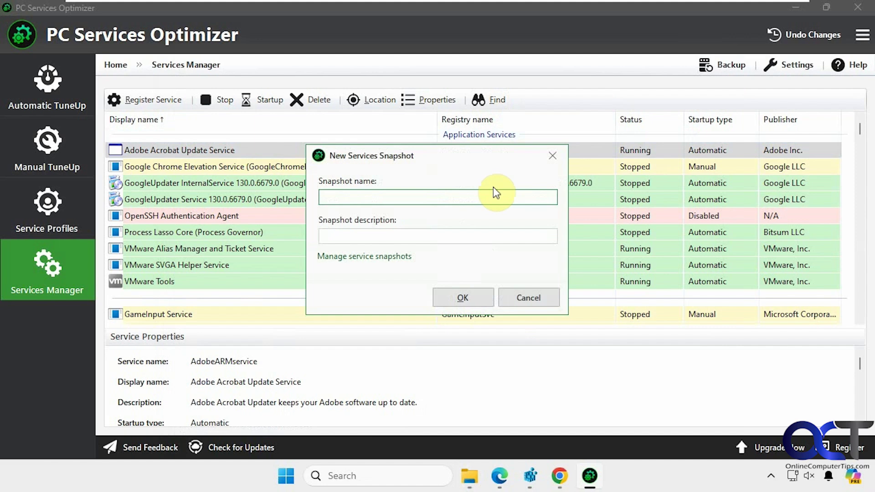
pyautogui.write('Bef')
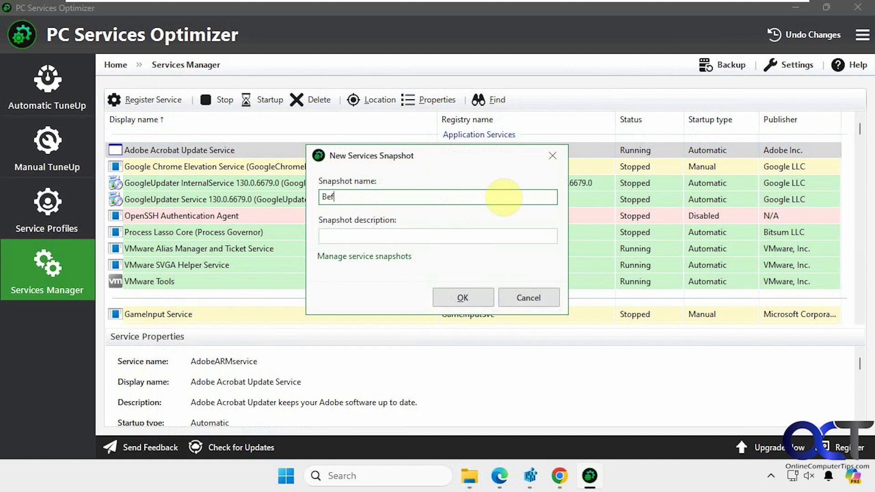
pyautogui.write('ore changes')
pyautogui.press('Tab')
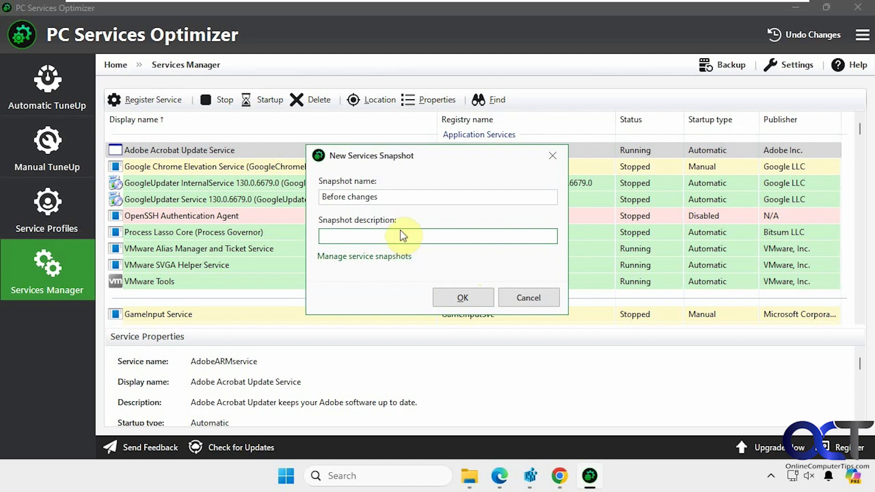
pyautogui.click(386, 196)
pyautogui.hotkey('ctrl', 'c')
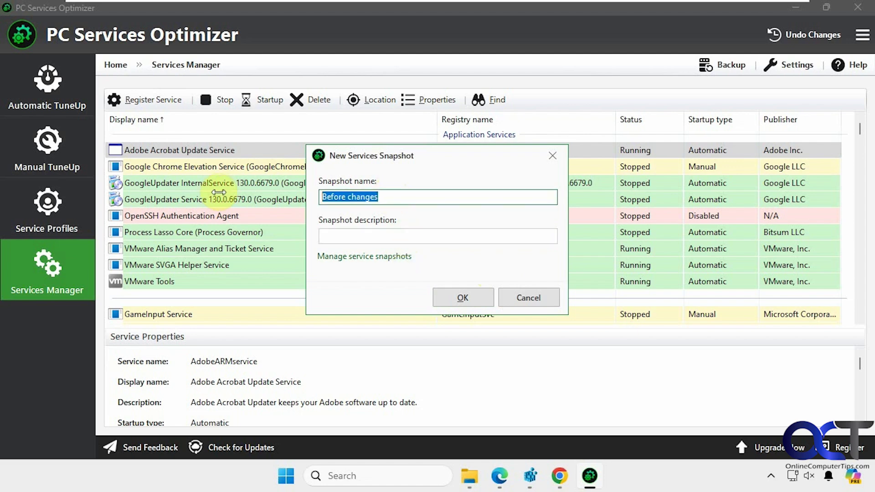
pyautogui.click(334, 238)
pyautogui.hotkey('ctrl', 'v')
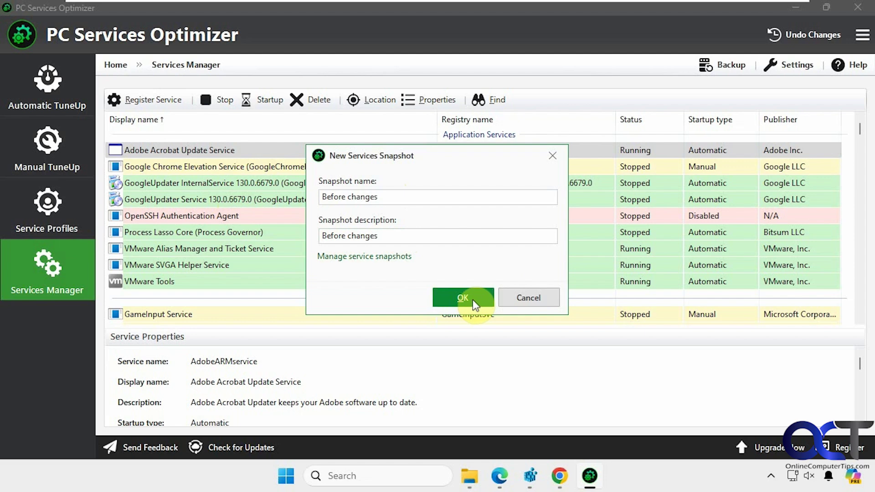
pyautogui.click(473, 300)
pyautogui.click(541, 295)
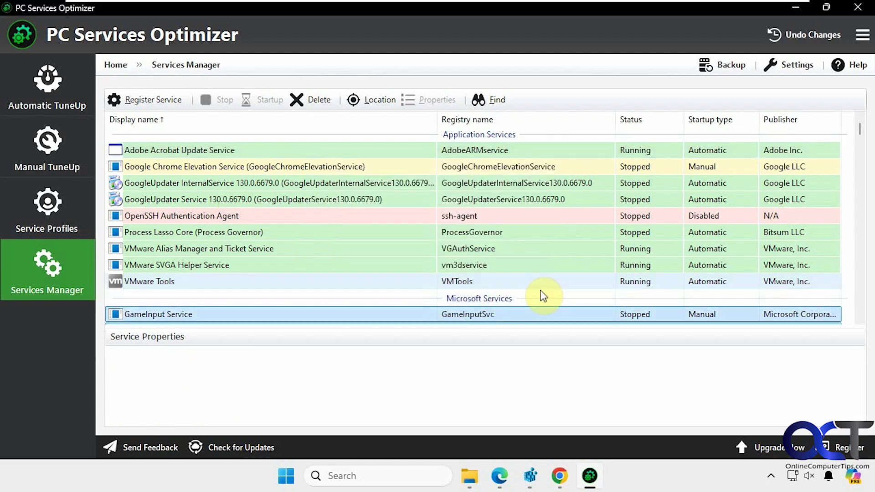
# Step: Examine the program settings without changing them, and look over the other main menu options
pyautogui.click(859, 36)
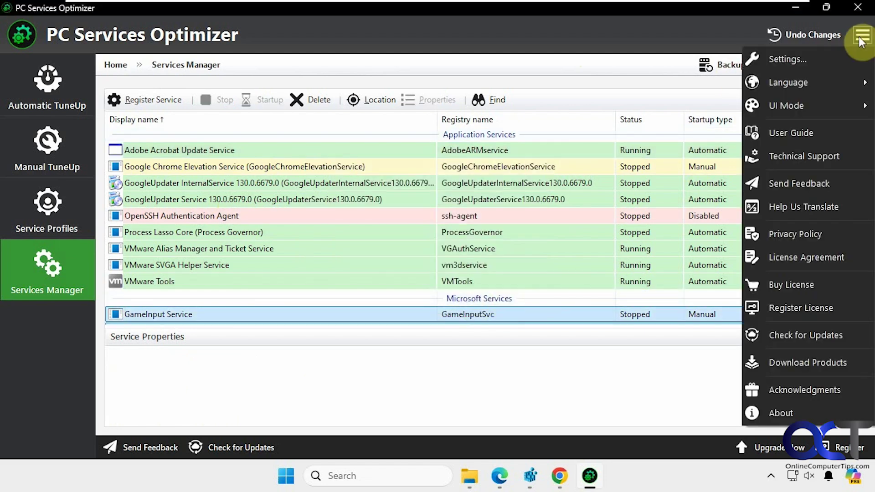
pyautogui.click(830, 57)
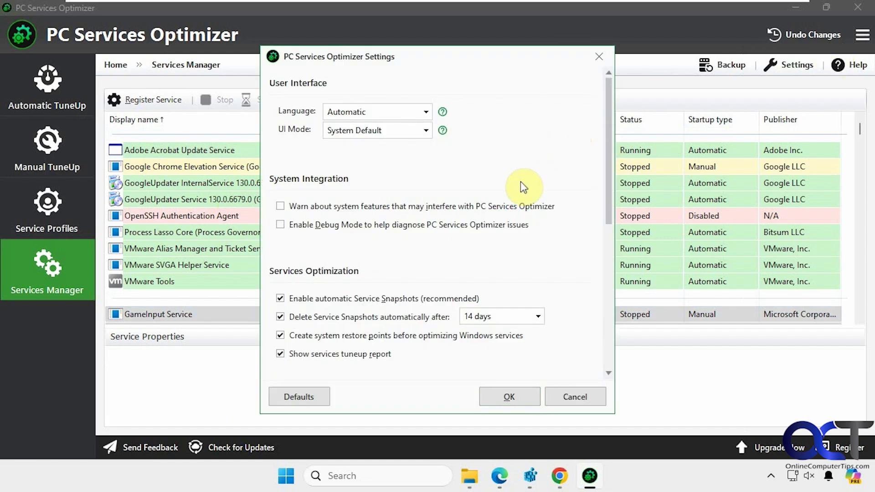
pyautogui.click(584, 398)
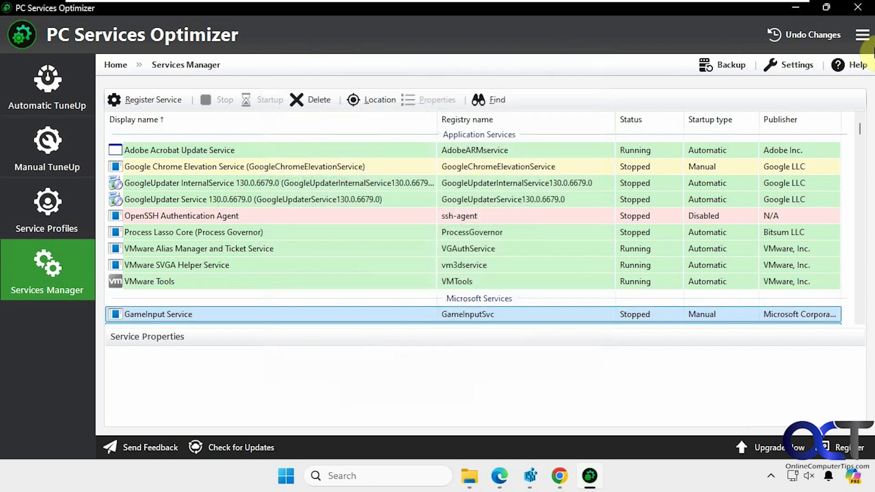
pyautogui.click(864, 37)
pyautogui.moveTo(821, 106)
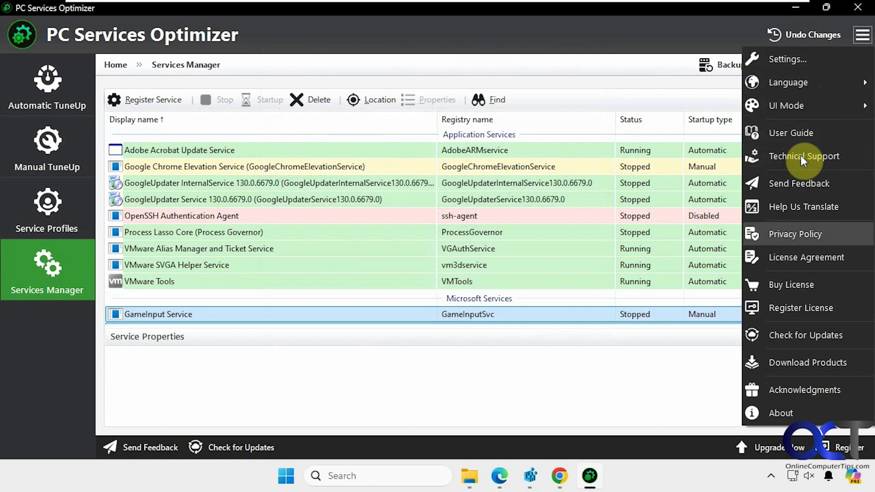
pyautogui.click(546, 395)
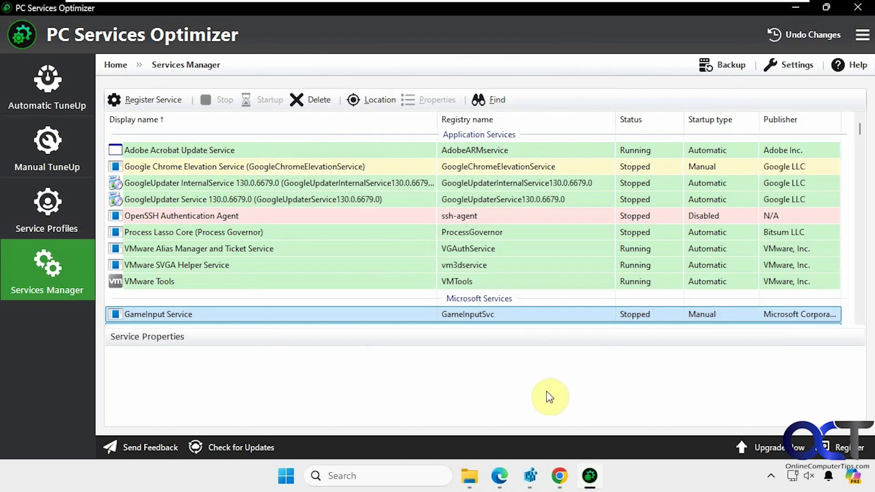
# Step: Run Automatic TuneUp for only the Windows services related to the User Profile preferences, and sort the optimization report by service name
pyautogui.click(29, 80)
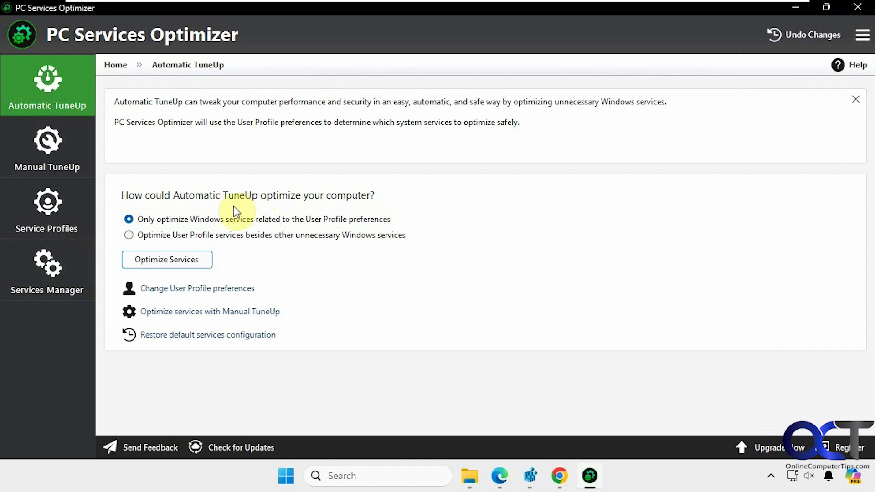
pyautogui.click(189, 264)
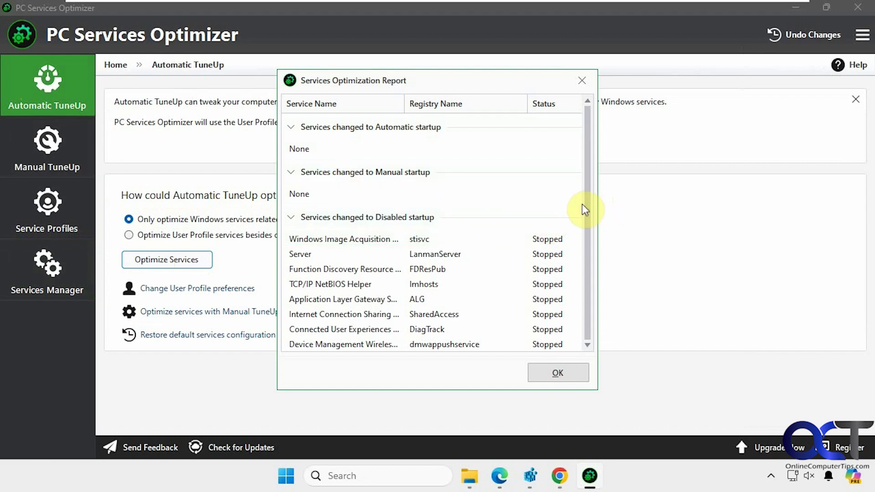
pyautogui.click(369, 109)
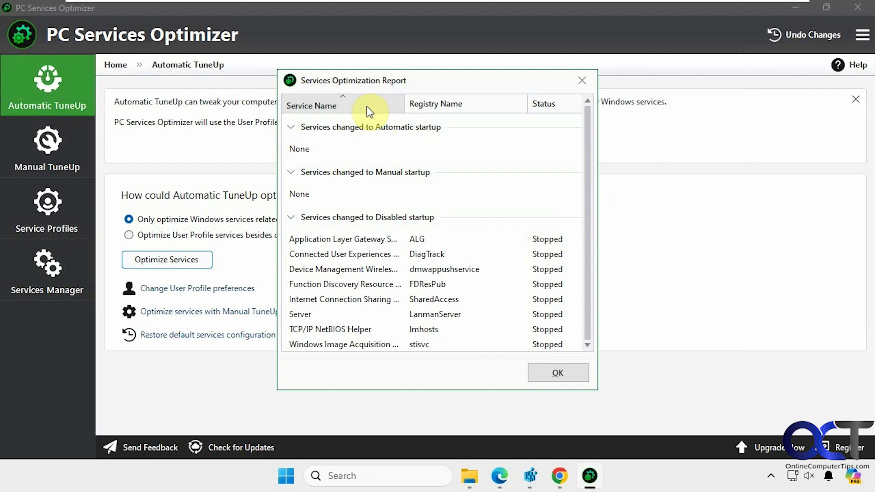
# Step: Sort the optimization report by registry name and by status, close it, and return to the Home page
pyautogui.click(448, 101)
pyautogui.click(546, 108)
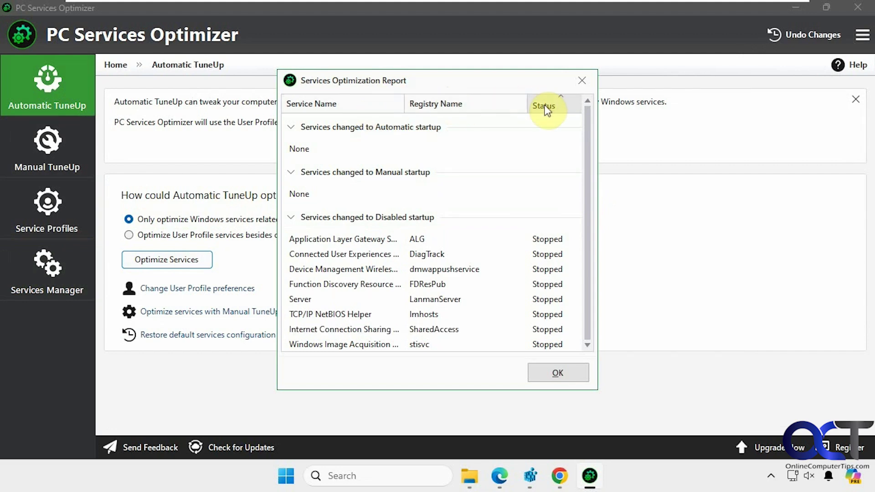
pyautogui.click(566, 371)
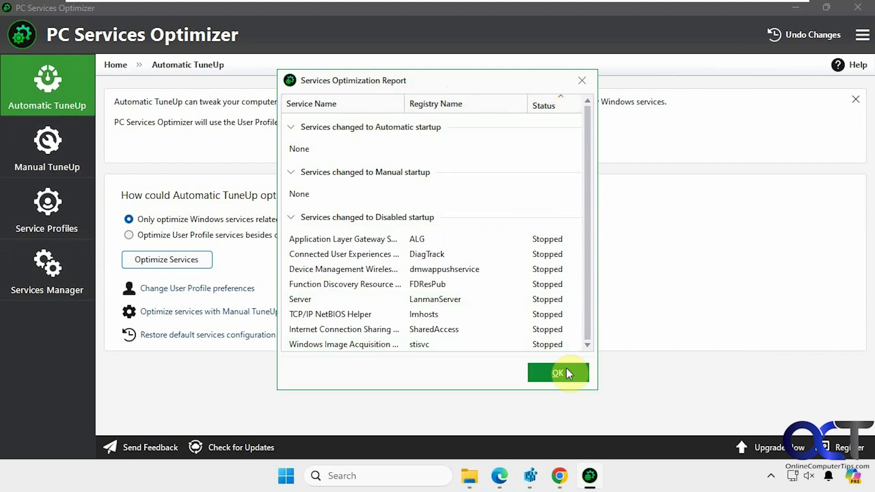
pyautogui.click(119, 65)
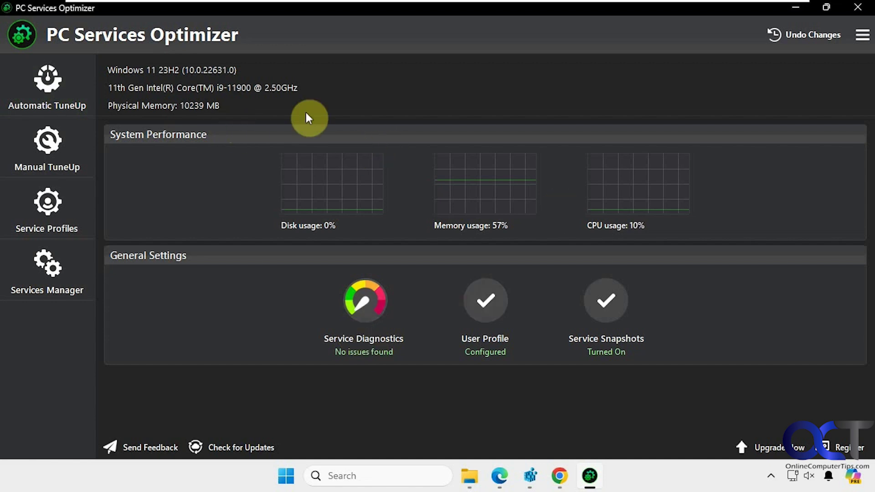
# Step: Preview the service configurations stored in the "Before changes" snapshot in the Rescue Center, closing both windows
pyautogui.click(794, 40)
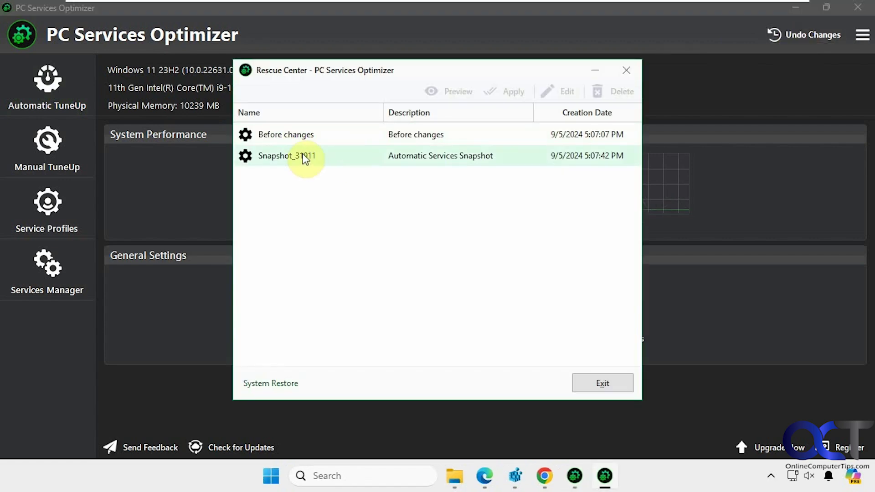
pyautogui.click(299, 137)
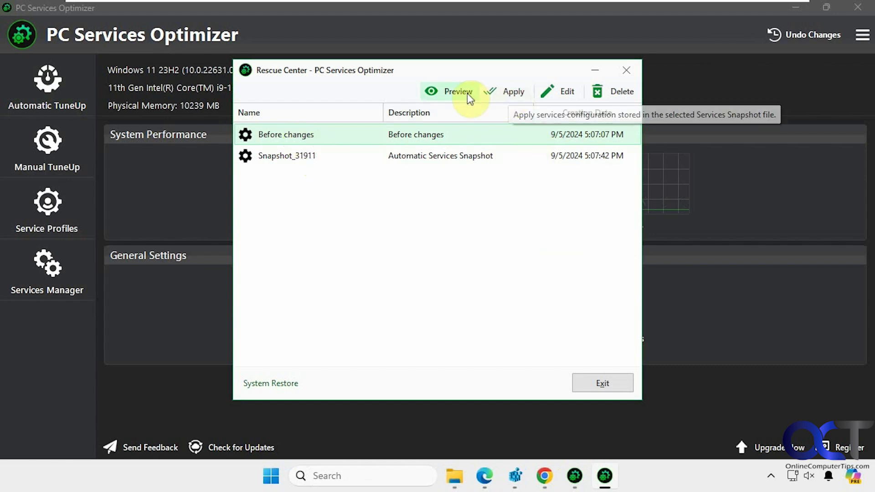
pyautogui.click(450, 91)
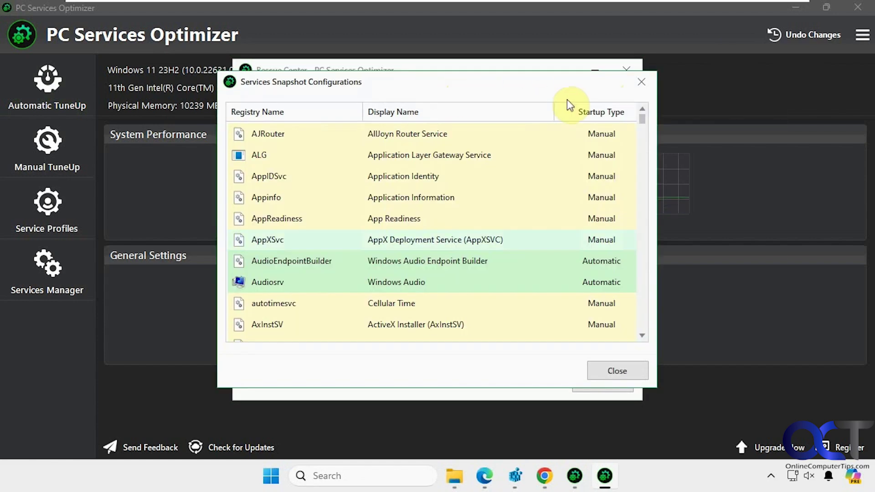
pyautogui.click(616, 371)
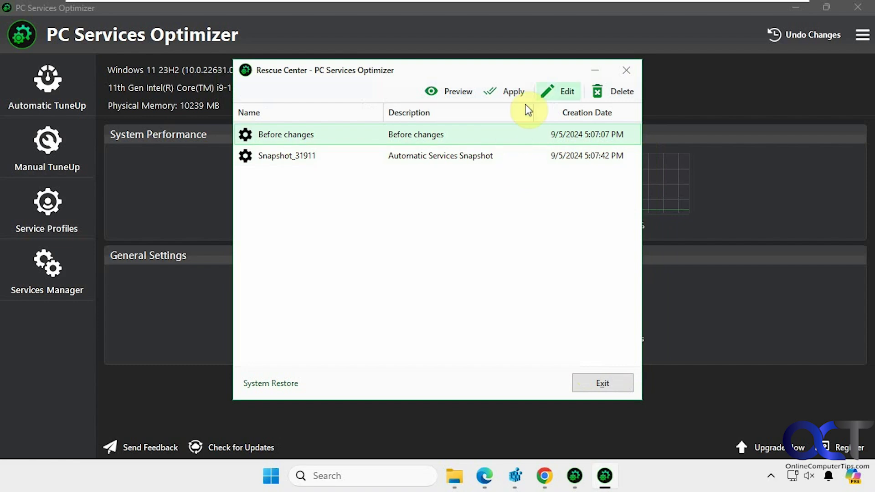
pyautogui.click(510, 95)
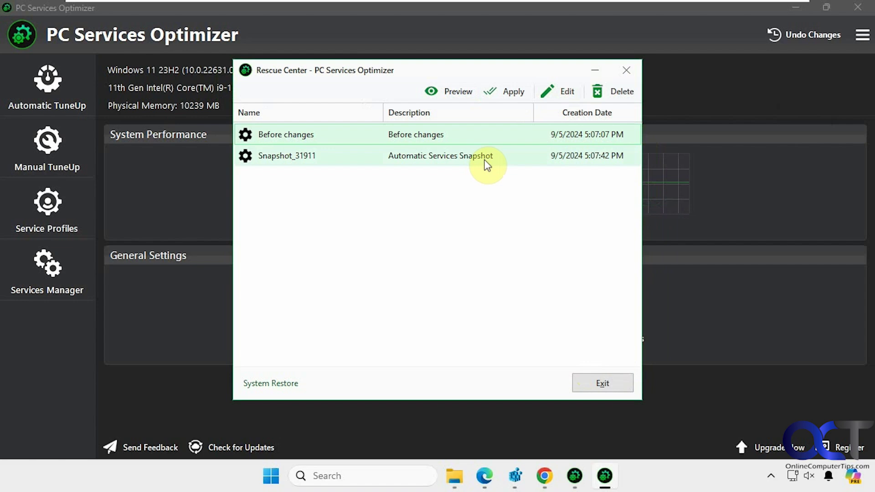
pyautogui.click(598, 380)
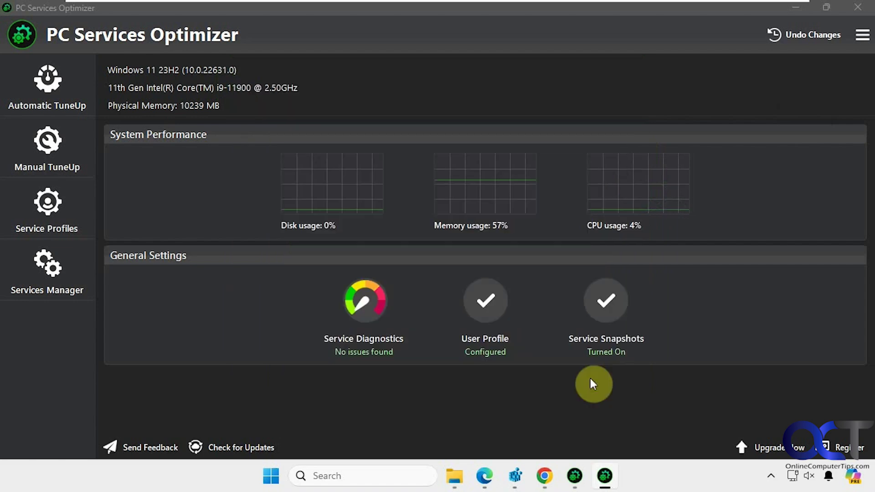
# Step: Revisit the Manual TuneUp and Automatic TuneUp pages, ending on Automatic TuneUp
pyautogui.click(65, 157)
pyautogui.click(54, 97)
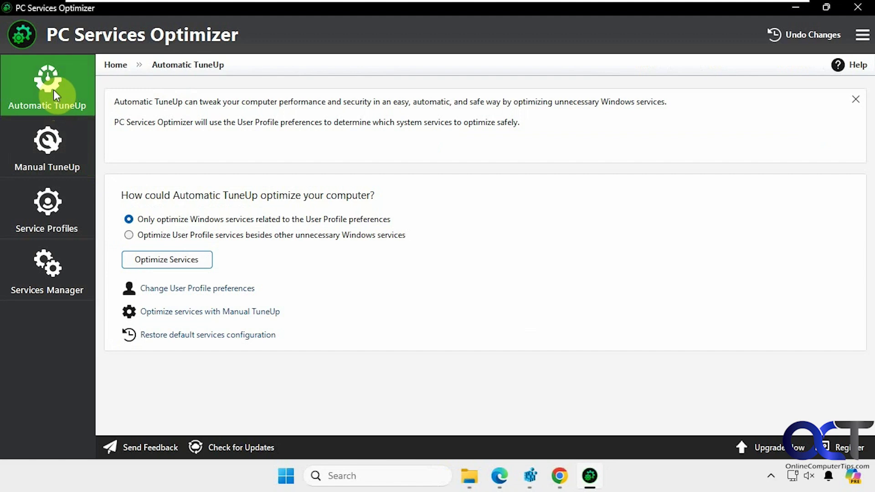